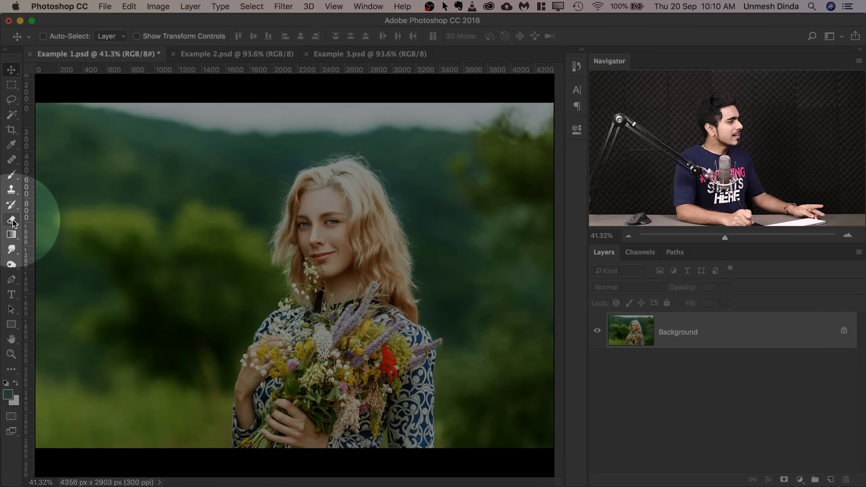
Step: Activate the Background Eraser Tool and duplicate the Background layer
click(13, 223)
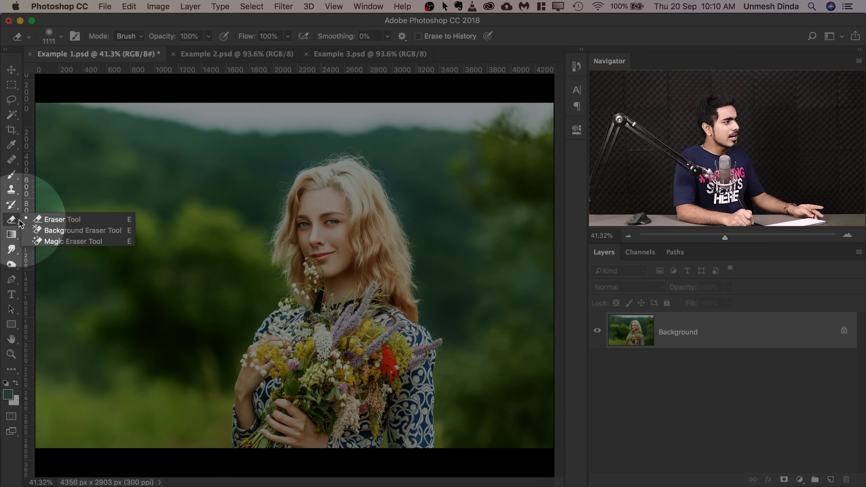
click(51, 231)
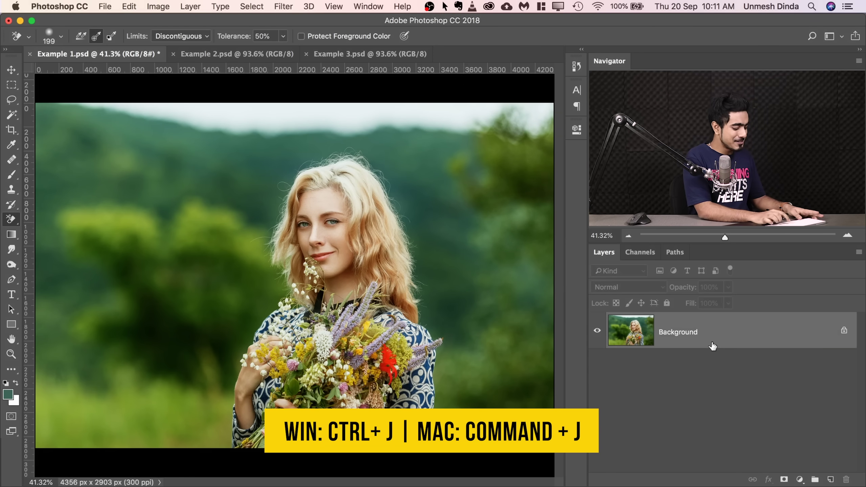
key(super+j)
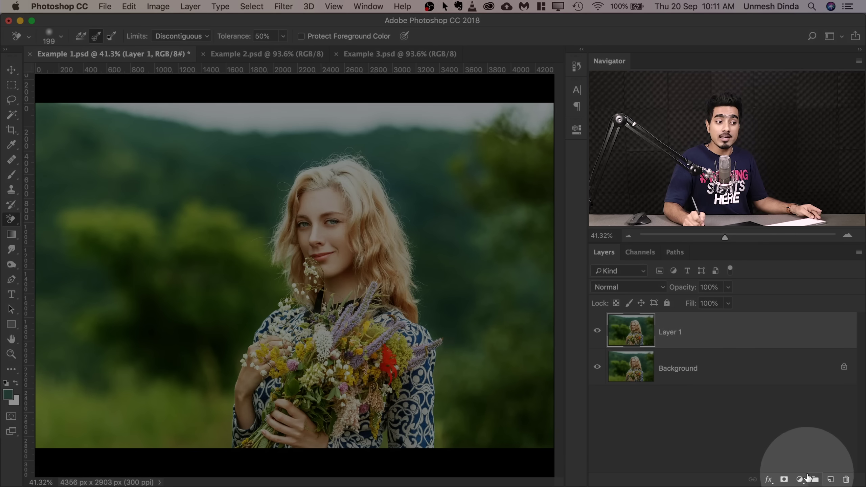
Step: Add a black Solid Color fill layer and place it between Layer 1 and the Background
click(800, 479)
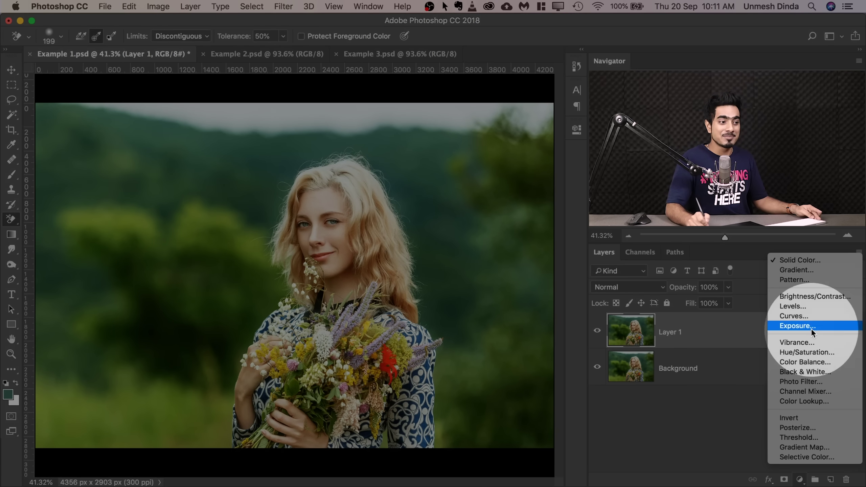
click(804, 260)
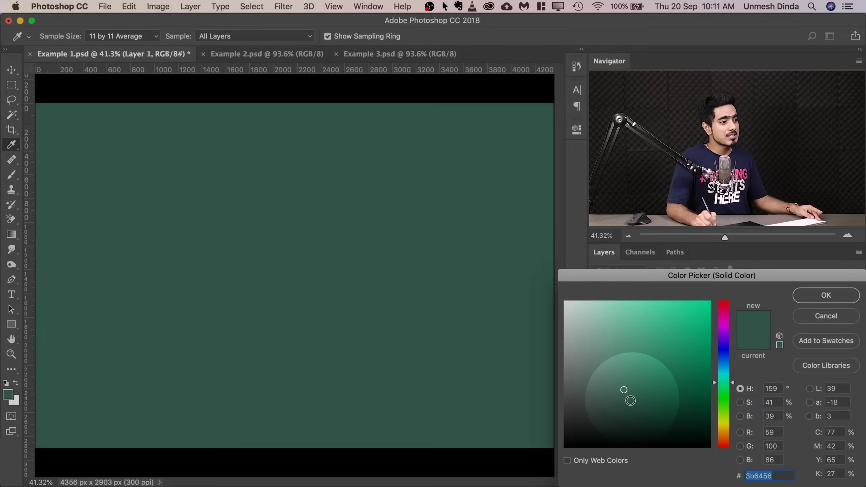
drag(625, 403, 564, 447)
click(825, 295)
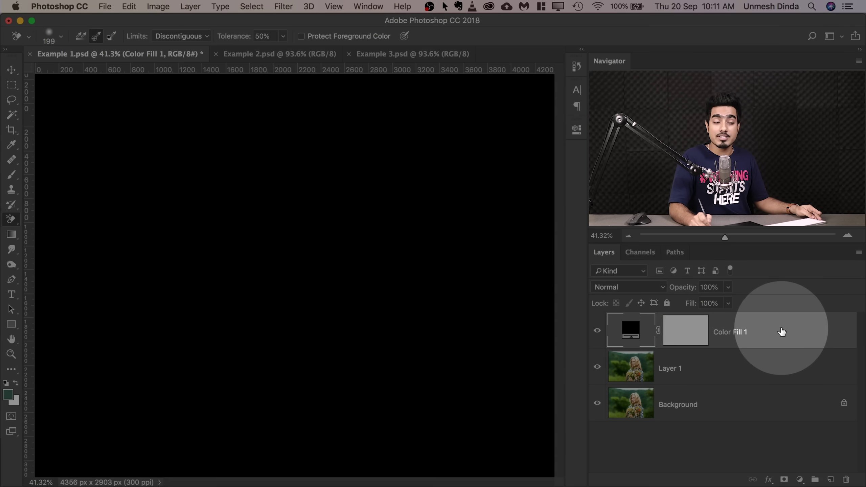
drag(776, 330, 769, 373)
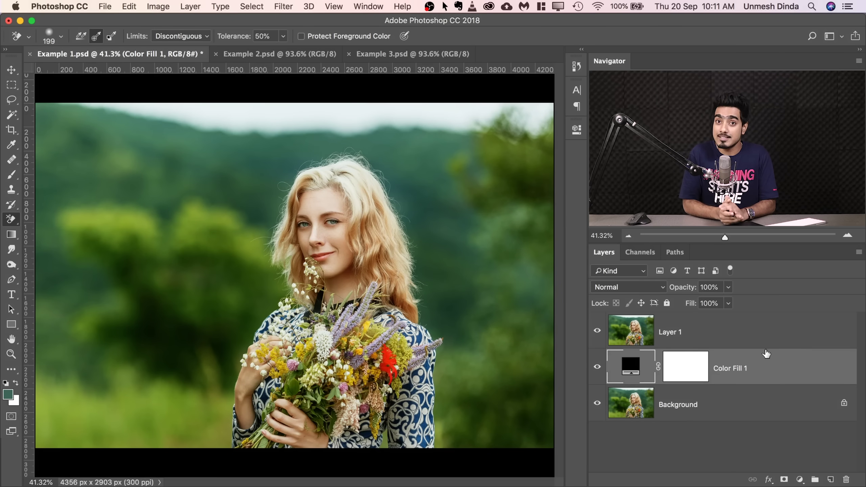
Step: On Layer 1, erase the green background beside the hair left of the forehead and eye, using a 145 px brush
click(694, 340)
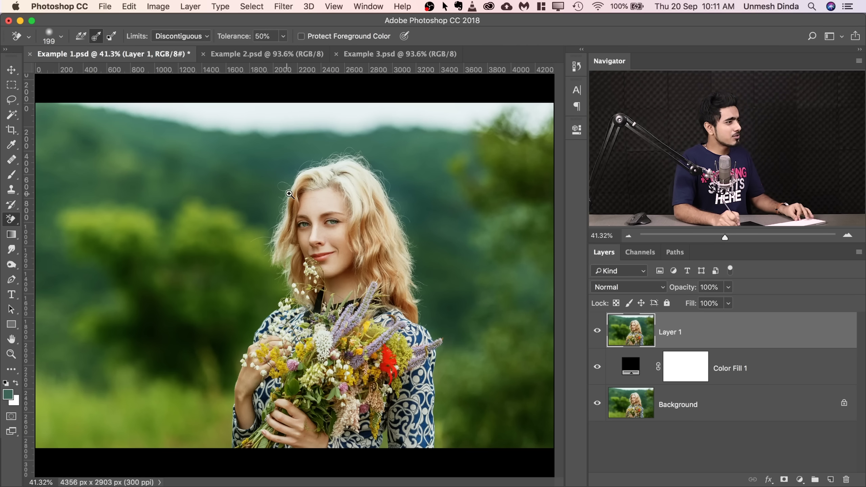
drag(282, 190, 372, 179)
drag(318, 205, 344, 183)
drag(236, 250, 206, 258)
mouse_move(263, 251)
mouse_down()
mouse_move(248, 228)
mouse_move(250, 264)
mouse_move(269, 242)
mouse_move(281, 265)
mouse_move(294, 265)
mouse_move(273, 341)
mouse_move(254, 358)
mouse_move(230, 350)
mouse_move(205, 373)
mouse_move(171, 322)
mouse_move(207, 230)
mouse_move(174, 281)
mouse_up()
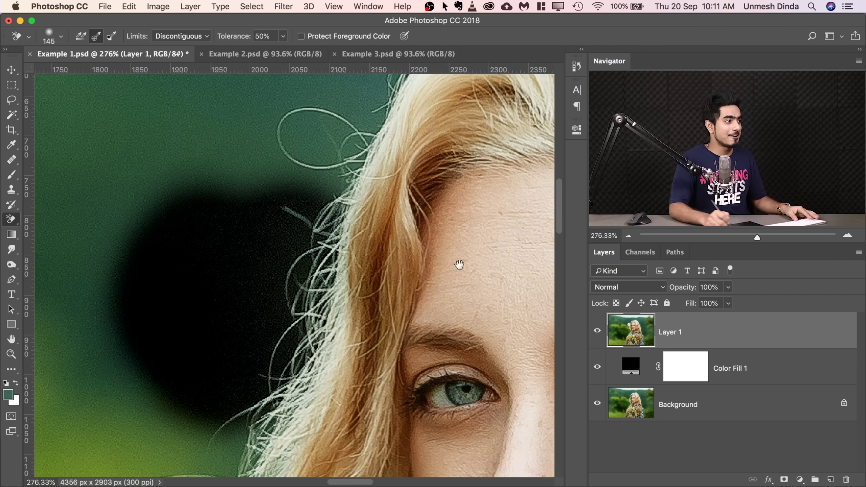
Step: Erase the green background around the stray hairs along the upper-left side and top of the head
mouse_move(414, 241)
mouse_down()
mouse_move(251, 299)
mouse_move(231, 375)
mouse_up()
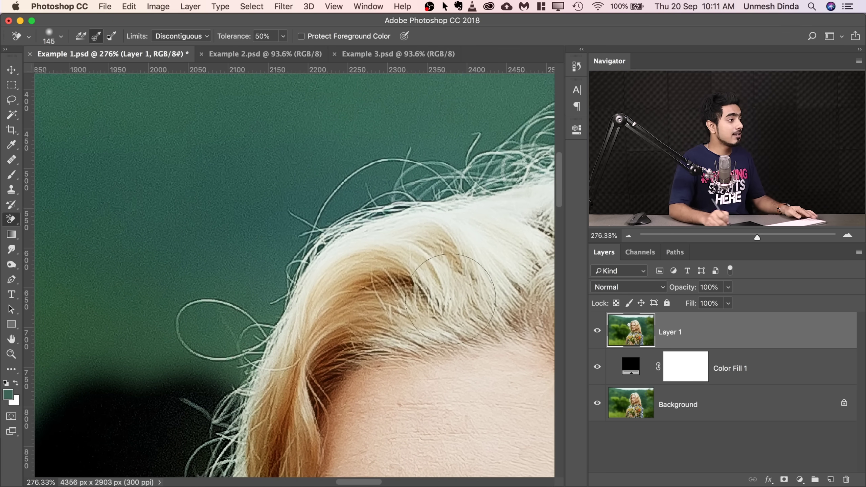
mouse_move(271, 261)
mouse_down()
mouse_move(292, 226)
mouse_move(262, 307)
mouse_move(234, 291)
mouse_move(213, 333)
mouse_move(228, 353)
mouse_up()
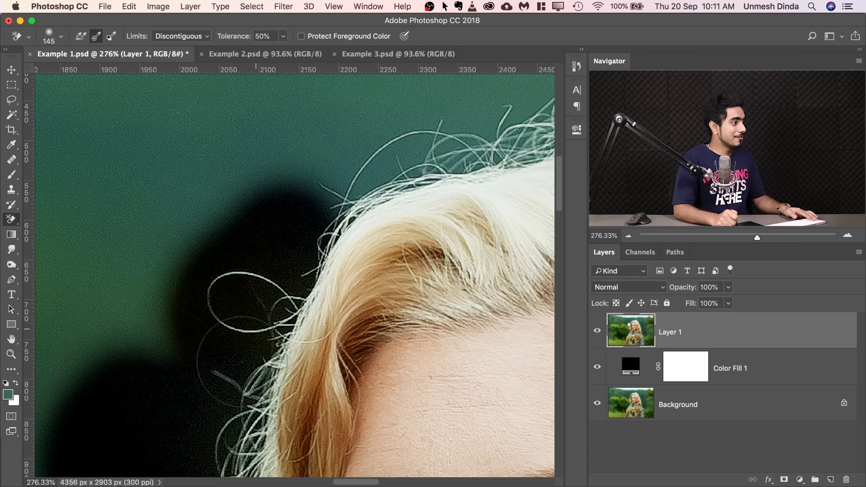
drag(332, 224, 180, 355)
mouse_move(362, 208)
mouse_down()
mouse_move(319, 259)
mouse_move(384, 243)
mouse_move(372, 255)
mouse_move(229, 286)
mouse_move(257, 270)
mouse_move(167, 329)
mouse_move(245, 273)
mouse_move(255, 272)
mouse_move(178, 322)
mouse_up()
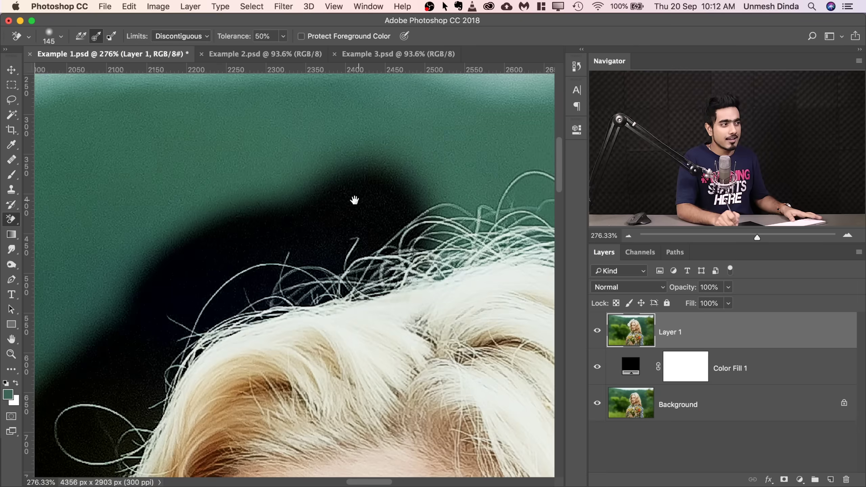
drag(354, 200, 203, 204)
mouse_move(266, 185)
mouse_down()
mouse_move(308, 176)
mouse_move(315, 217)
mouse_up()
drag(173, 294, 390, 123)
drag(237, 327, 321, 195)
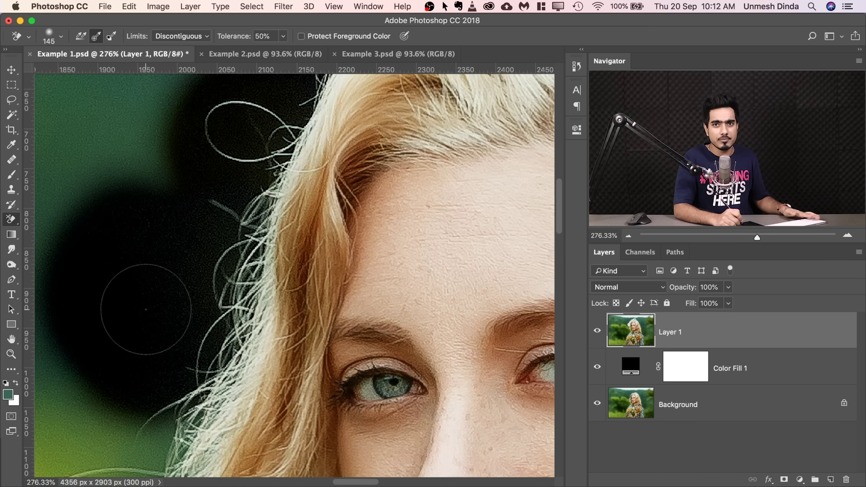
Step: Try erasing the background over the upper-right stray hairs with Continuous sampling, and undo those strokes
mouse_move(331, 166)
mouse_down()
mouse_move(58, 332)
mouse_move(38, 427)
mouse_up()
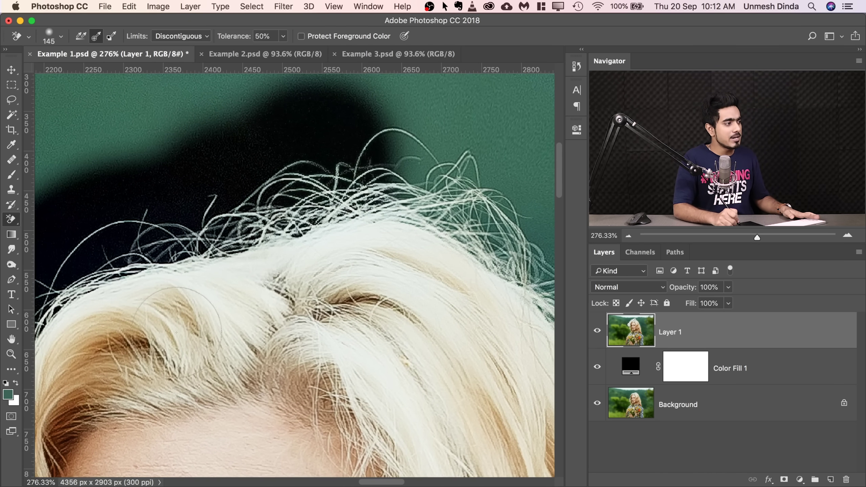
drag(246, 388, 205, 399)
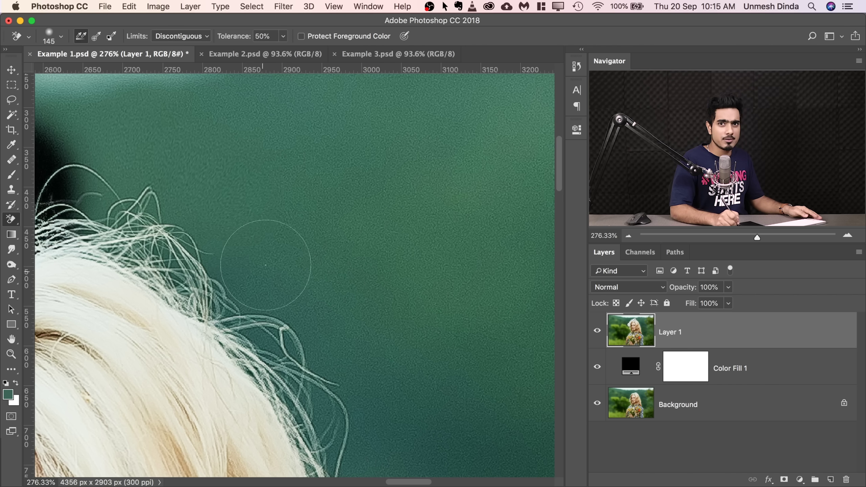
mouse_move(254, 277)
mouse_down()
mouse_move(263, 297)
mouse_move(247, 304)
mouse_move(312, 329)
mouse_move(297, 319)
mouse_move(282, 325)
mouse_move(311, 338)
mouse_move(302, 346)
mouse_move(285, 335)
mouse_move(306, 328)
mouse_move(290, 305)
mouse_up()
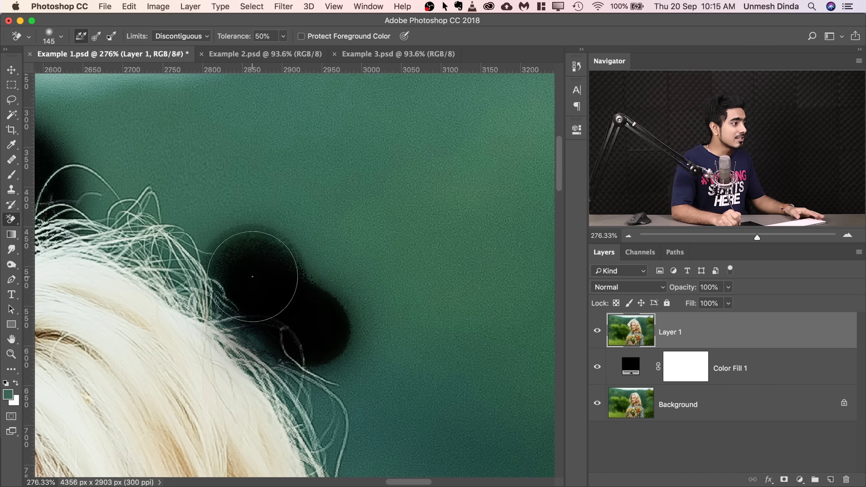
mouse_move(234, 267)
mouse_down()
mouse_move(181, 268)
mouse_move(207, 258)
mouse_move(189, 269)
mouse_up()
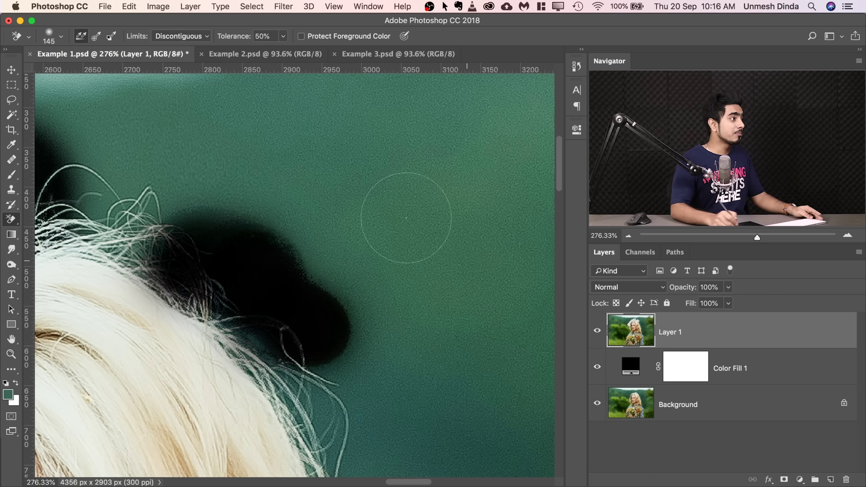
key(super+z)
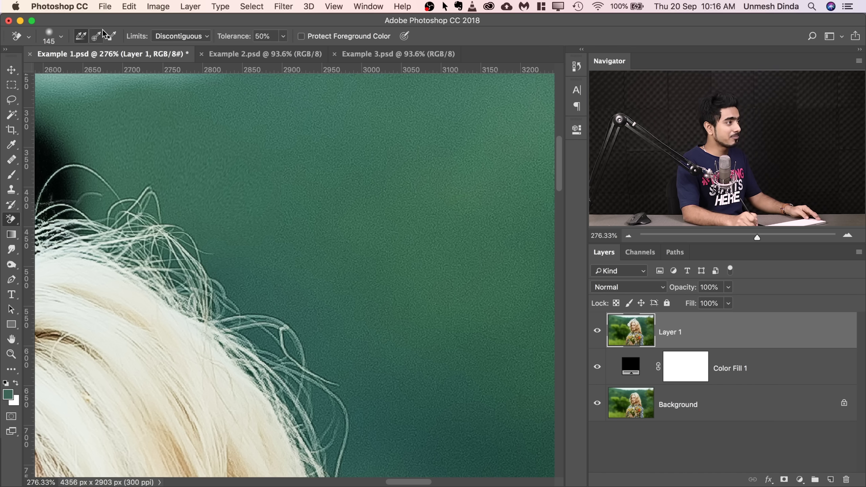
Step: Erase the green background around the upper-right stray hairs using Once sampling at 50% tolerance
drag(296, 287, 281, 223)
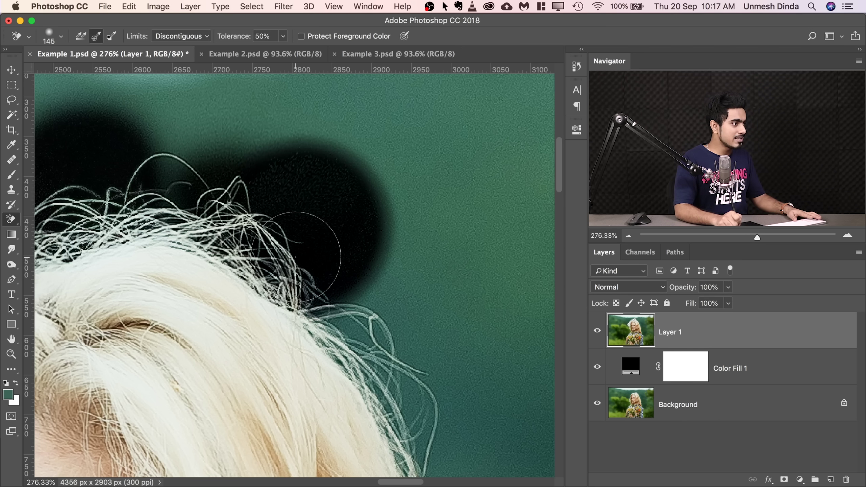
drag(197, 309, 118, 407)
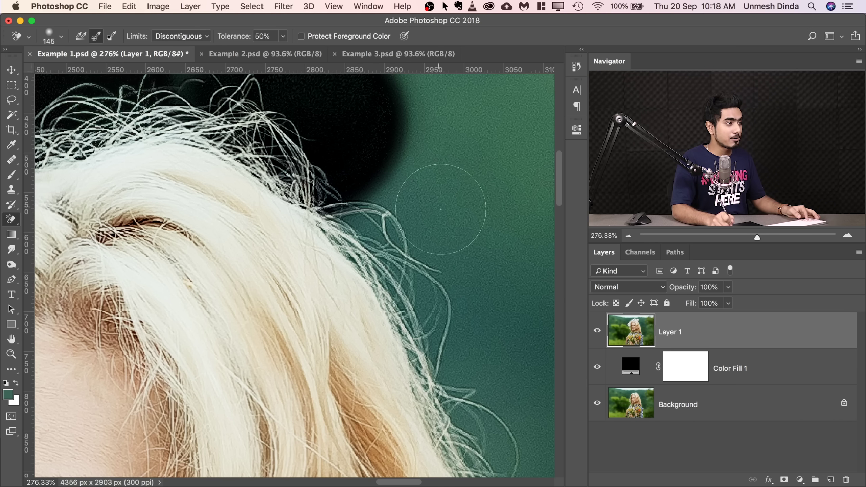
mouse_move(440, 208)
mouse_down()
mouse_move(422, 209)
mouse_move(421, 187)
mouse_move(434, 195)
mouse_move(410, 247)
mouse_move(379, 243)
mouse_move(436, 223)
mouse_up()
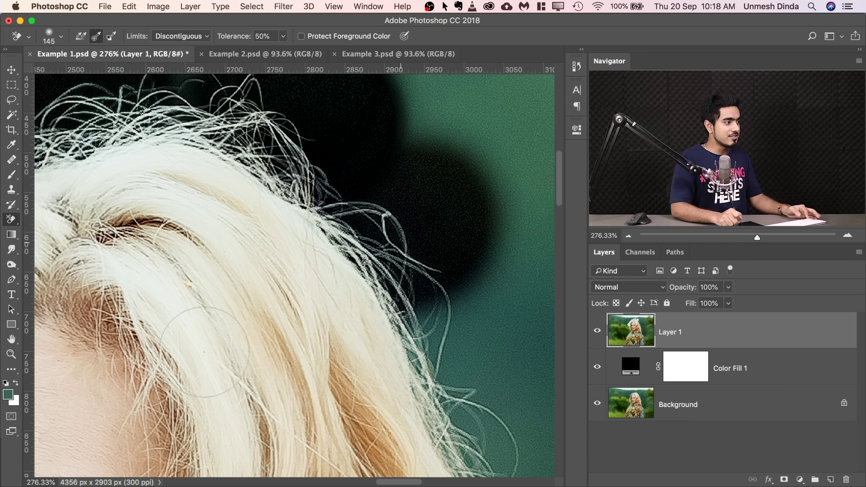
Step: Try erasing the background right of the hair with one stroke that also passes over the eye, and undo it
drag(290, 347, 346, 171)
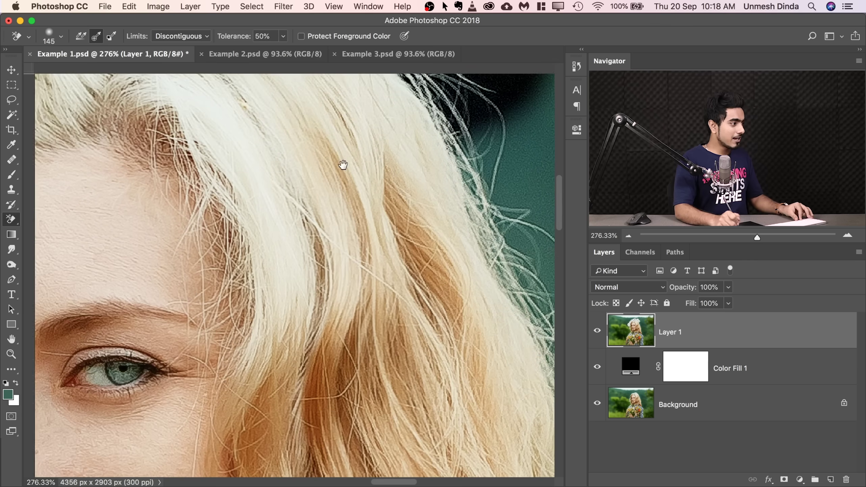
drag(345, 221, 314, 235)
mouse_move(505, 194)
mouse_down()
mouse_move(483, 187)
mouse_move(402, 235)
mouse_up()
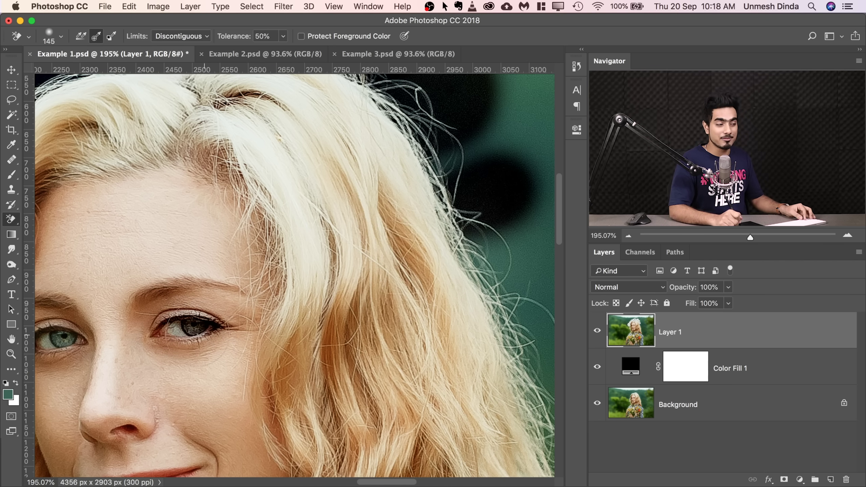
key(ctrl+z)
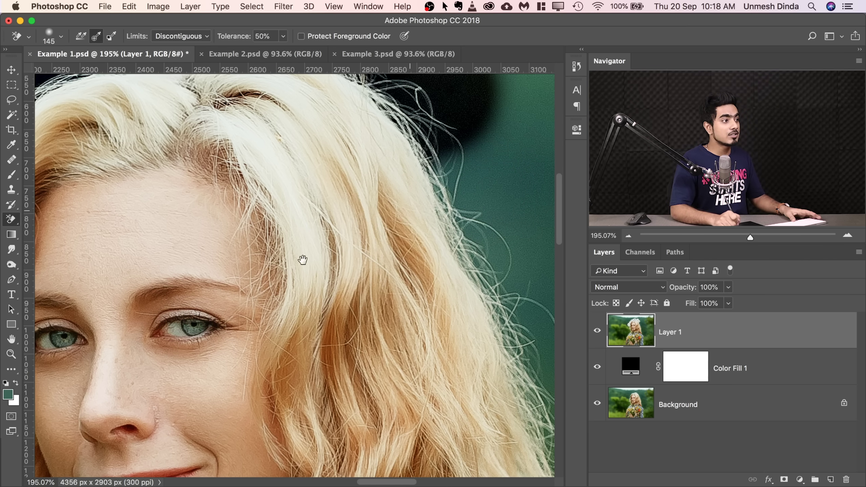
Step: Switch to Example 2.psd and set the Background Eraser limits to Discontiguous, with the stripes in close view
drag(290, 271, 142, 347)
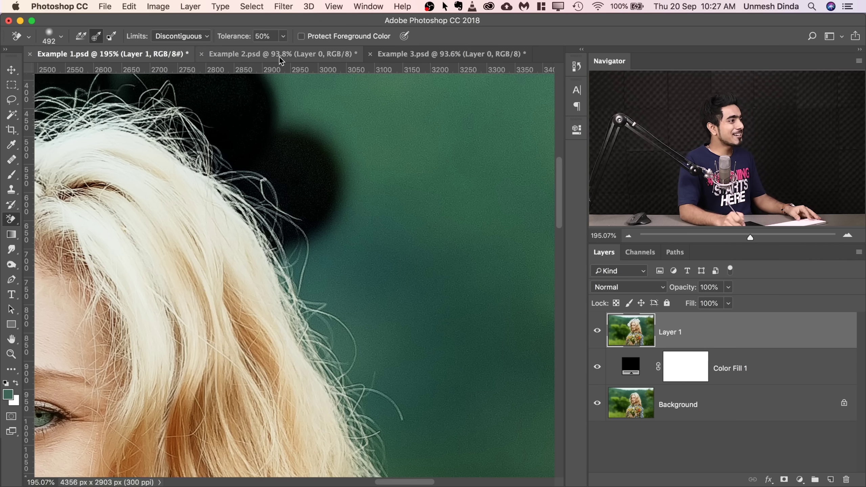
click(293, 54)
drag(336, 177, 402, 161)
drag(313, 143, 309, 196)
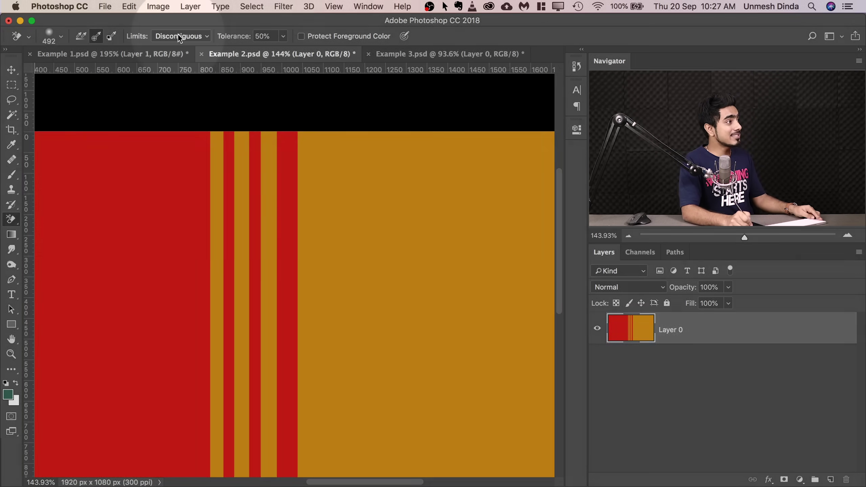
click(180, 36)
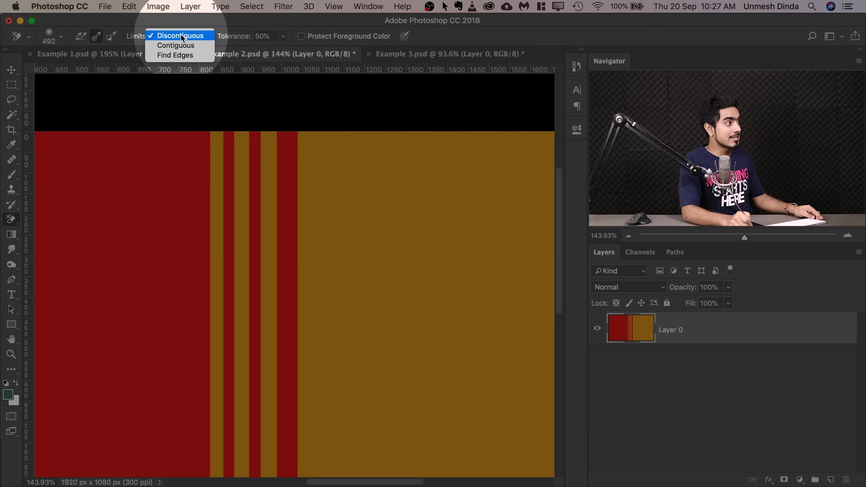
click(184, 33)
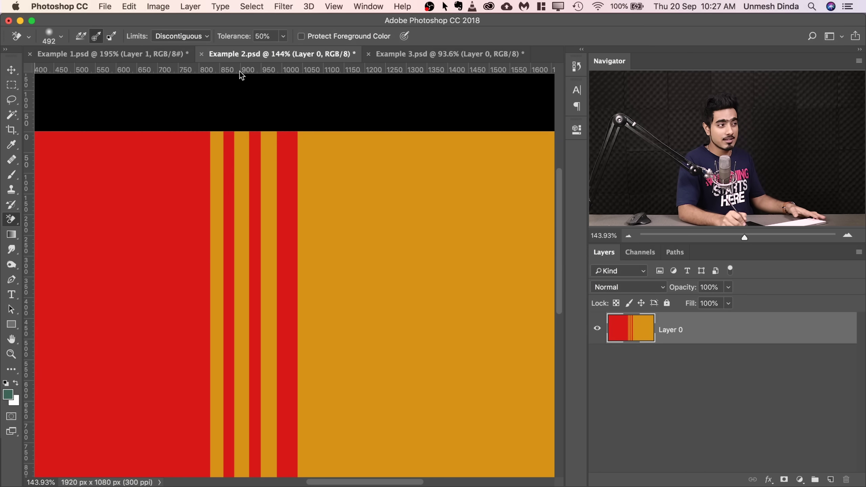
Step: Try erasing the orange area and the orange stripes with Discontiguous limits and a 561 px brush, and undo the strokes
drag(360, 215, 390, 211)
mouse_move(367, 165)
mouse_down()
mouse_move(325, 170)
mouse_move(335, 210)
mouse_move(320, 185)
mouse_move(341, 181)
mouse_move(344, 220)
mouse_move(366, 204)
mouse_move(399, 222)
mouse_move(424, 200)
mouse_move(309, 116)
mouse_move(254, 168)
mouse_up()
drag(312, 314, 313, 132)
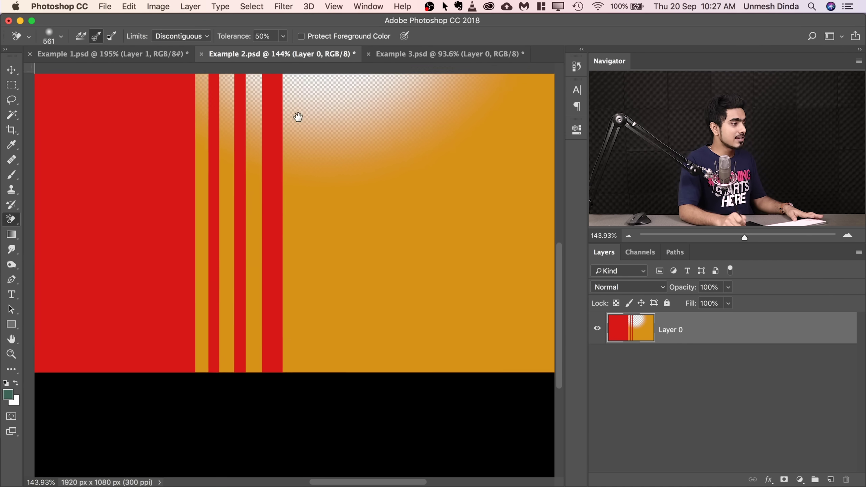
mouse_move(354, 263)
mouse_down()
mouse_move(325, 260)
mouse_move(336, 176)
mouse_move(288, 208)
mouse_move(270, 268)
mouse_move(254, 222)
mouse_up()
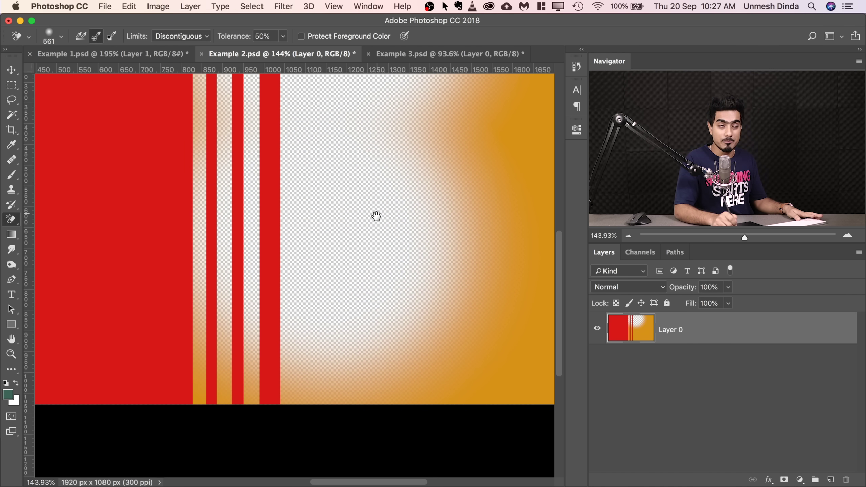
mouse_move(377, 222)
mouse_down()
mouse_move(366, 334)
mouse_move(372, 403)
mouse_up()
key(super+r)
key(super+alt+z)
key(super+alt+z)
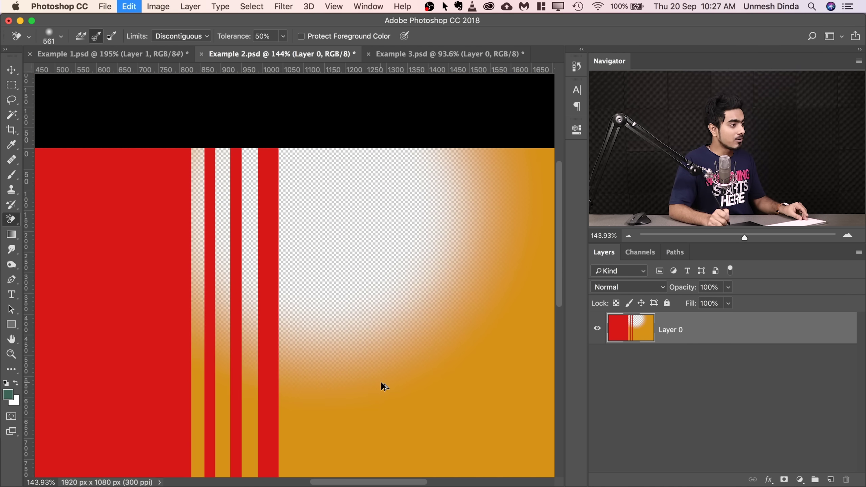
Step: Set the eraser limits to Contiguous and erase the orange area directly right of the stripes from top to bottom
click(189, 37)
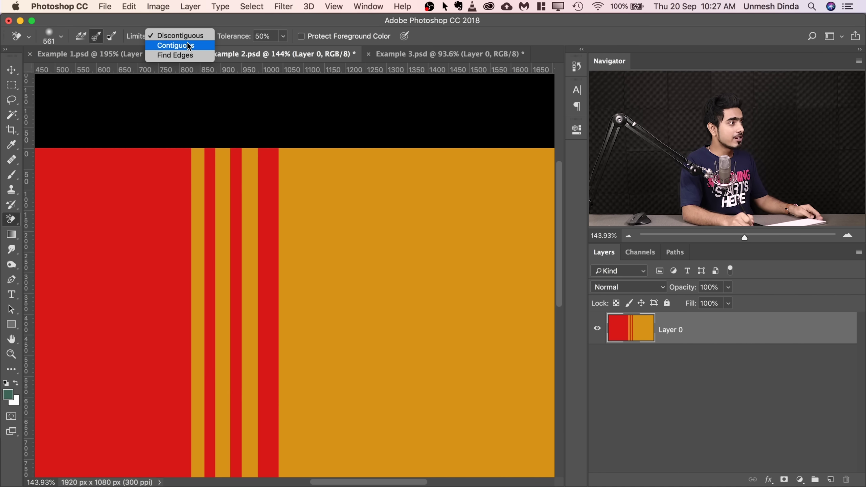
click(193, 47)
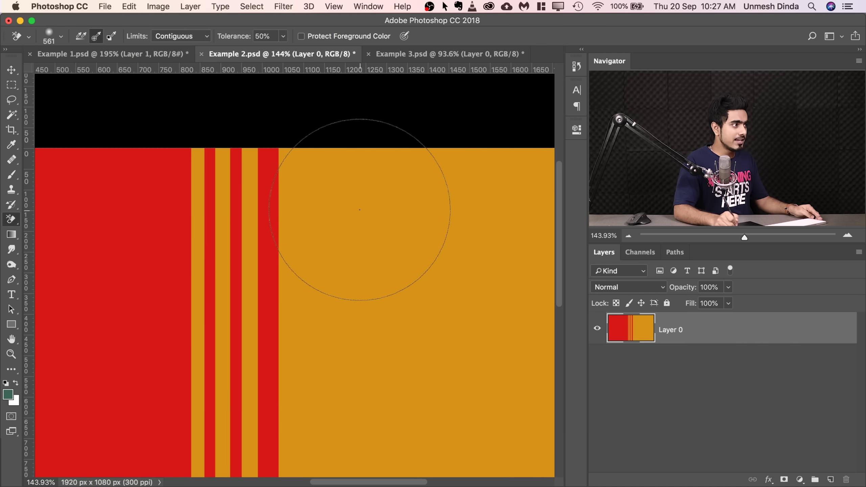
mouse_move(338, 184)
mouse_down()
mouse_move(318, 204)
mouse_move(332, 193)
mouse_move(356, 321)
mouse_move(332, 377)
mouse_move(344, 402)
mouse_up()
Step: Erase the upper part of the rightmost orange stripe with a 176 px brush
key(space)
drag(409, 340, 399, 294)
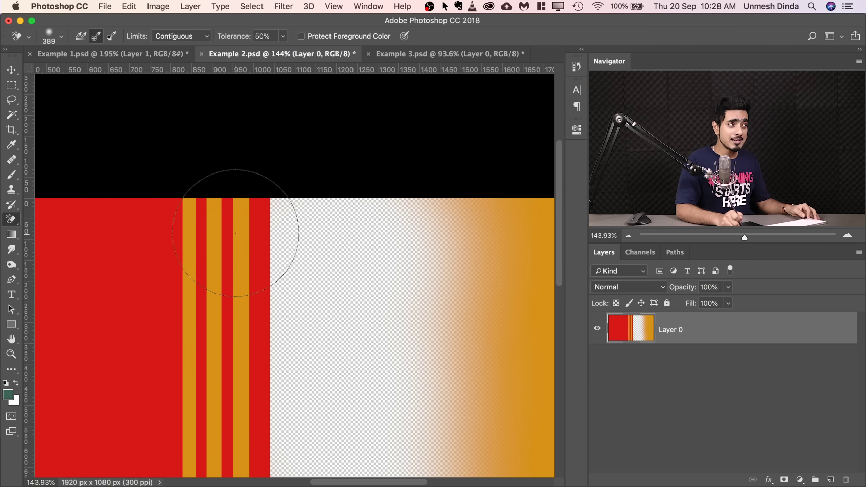
mouse_move(235, 233)
mouse_down()
mouse_move(166, 239)
mouse_move(227, 226)
mouse_move(210, 226)
mouse_move(242, 208)
mouse_move(237, 277)
mouse_up()
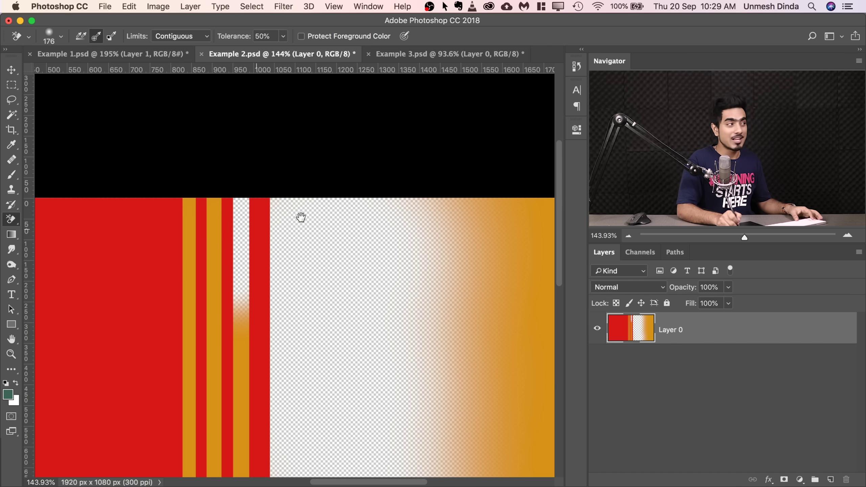
drag(305, 216, 272, 210)
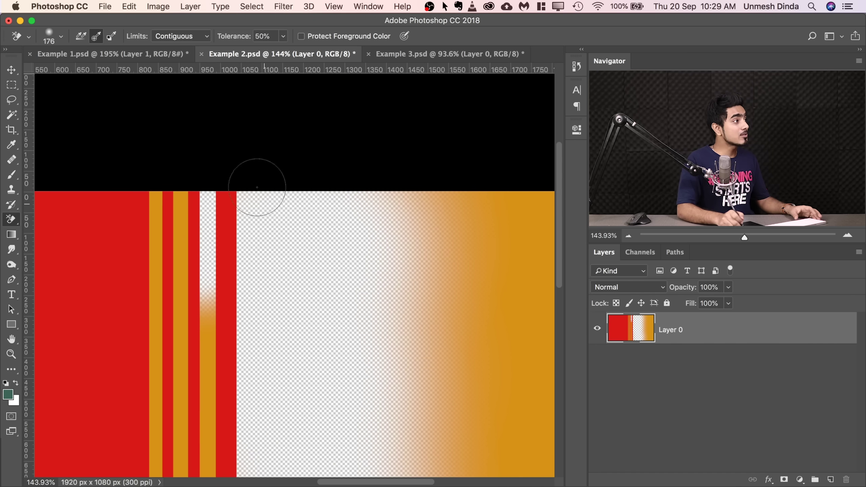
Step: Set the eraser limits to Find Edges and erase the upper part of the middle orange stripe
click(193, 38)
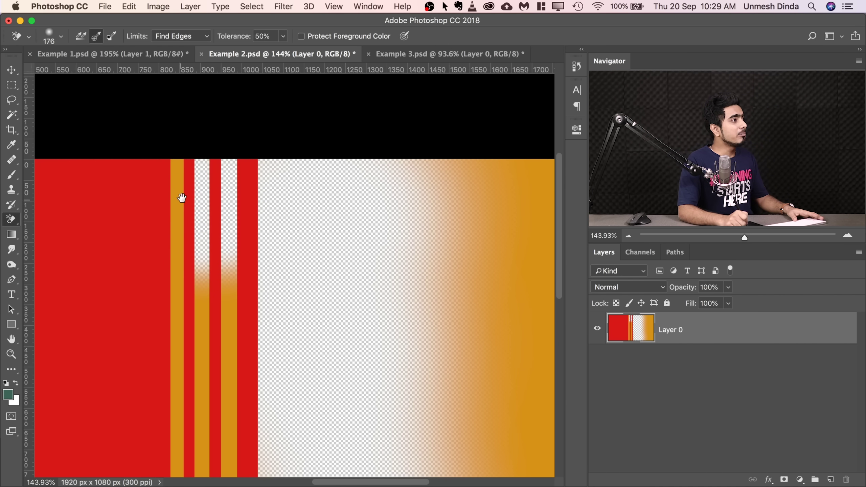
drag(179, 197, 170, 174)
click(180, 35)
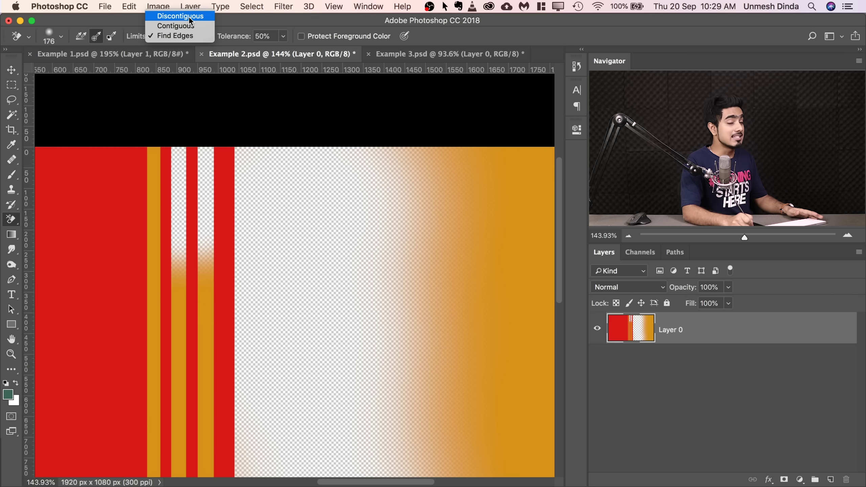
click(222, 37)
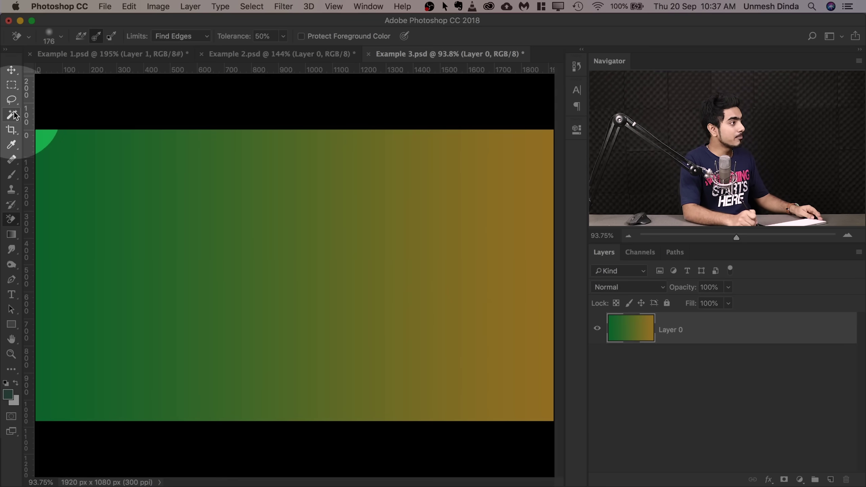
Step: Test Magic Wand selections on the Example 3.psd gradient at tolerances of 50, 0 and 20, clearing each selection
click(12, 116)
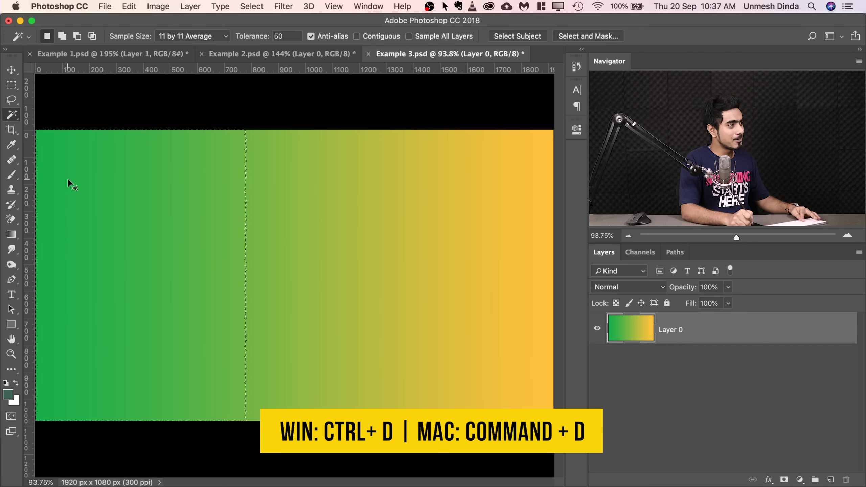
key(super+d)
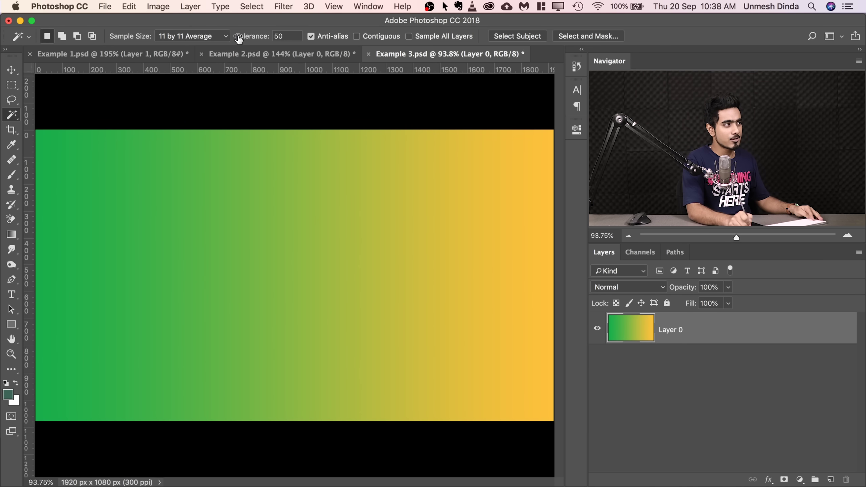
drag(172, 39, 172, 38)
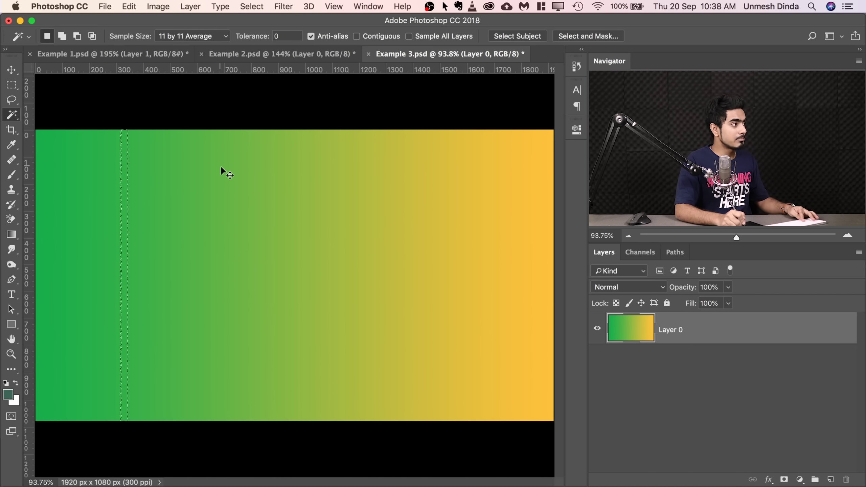
key(super+d)
click(503, 231)
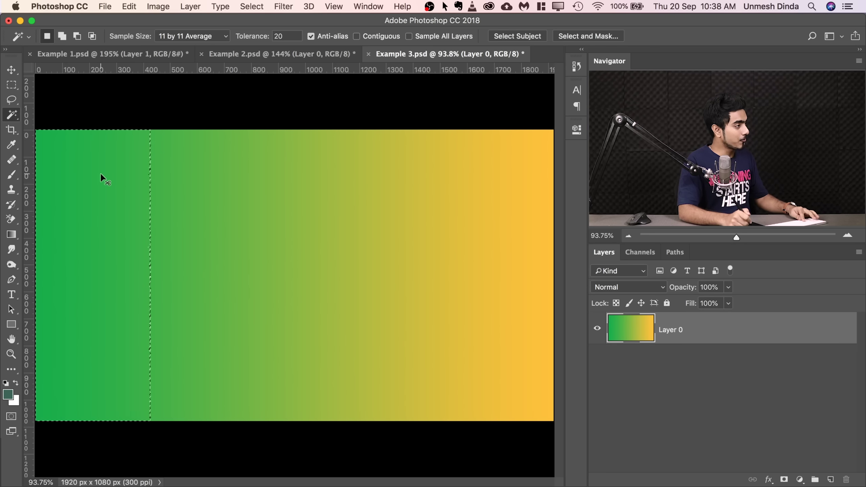
key(super+d)
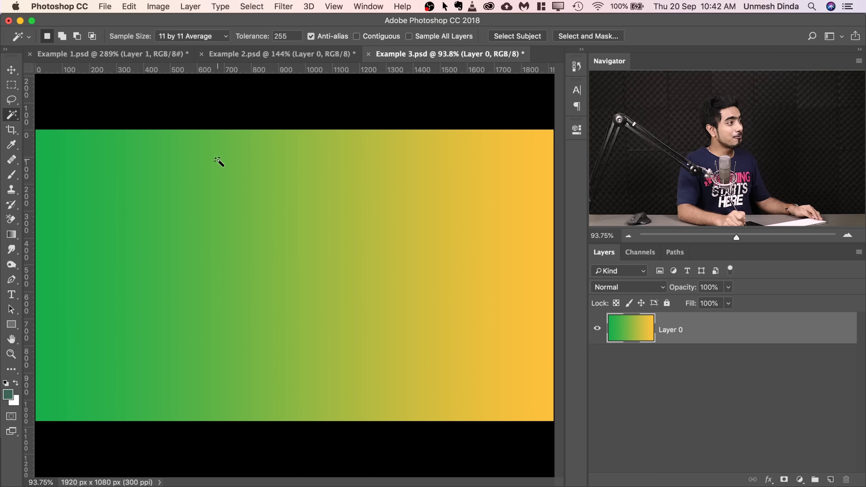
Step: Switch to Example 1.psd and set the Background Eraser limits to Discontiguous
click(130, 54)
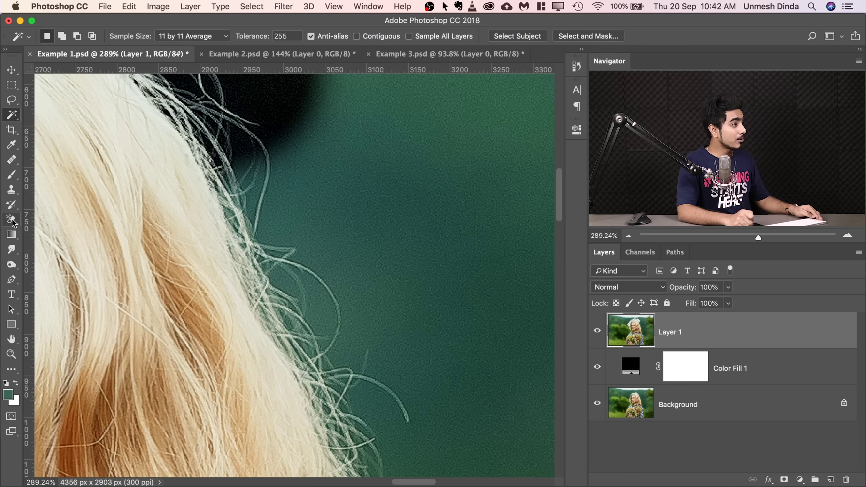
click(11, 219)
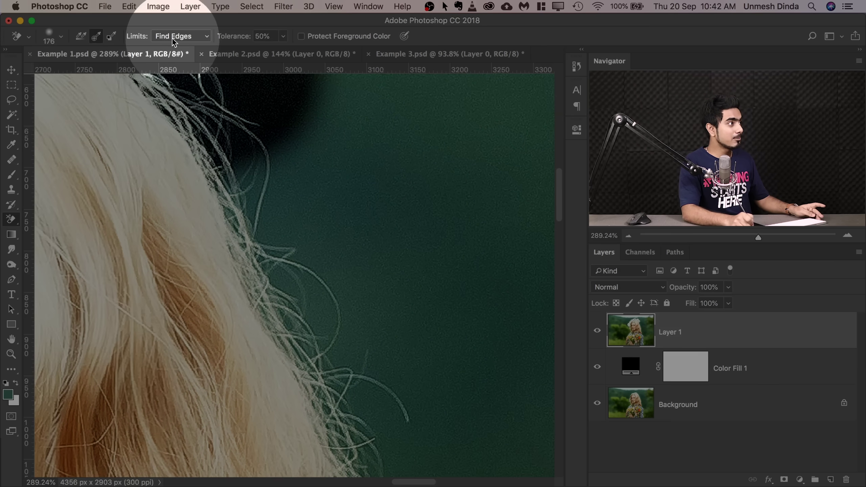
click(176, 36)
click(179, 18)
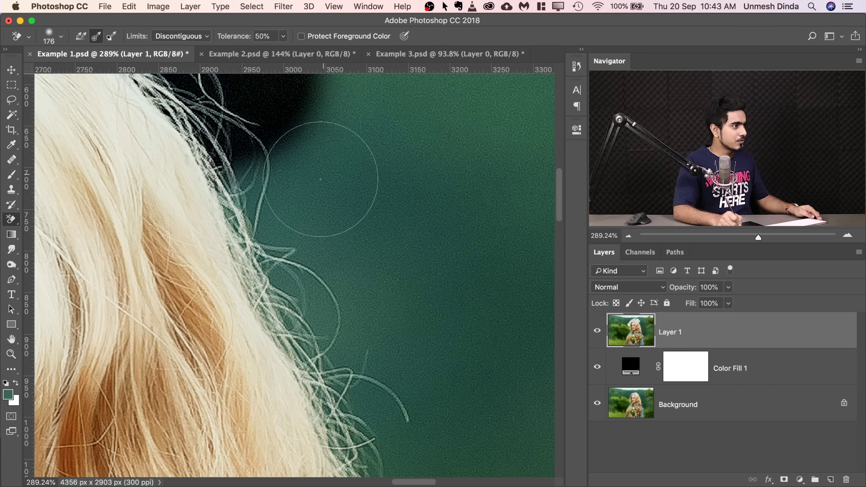
Step: Erase patches of green background along the right edge of the hair, comparing tolerances of 21% and 50%
mouse_move(318, 180)
ctrl+alt+mouse_down()
mouse_move(289, 209)
mouse_move(274, 207)
ctrl+alt+mouse_up()
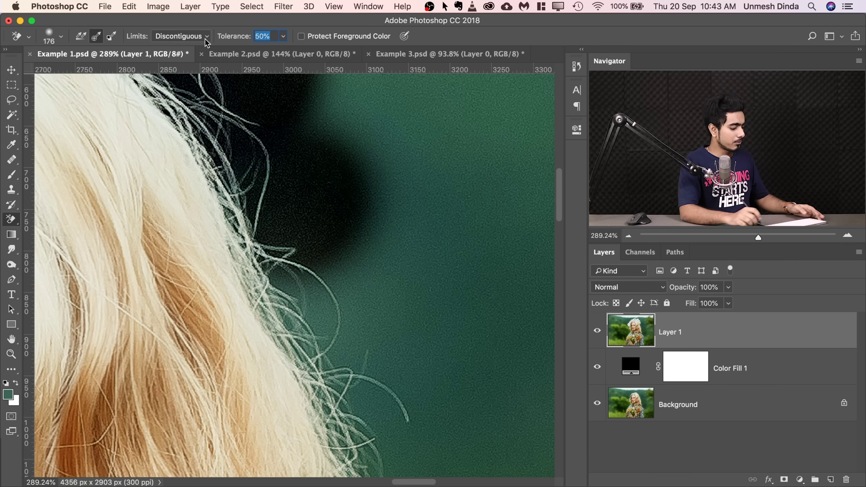
drag(363, 224, 349, 195)
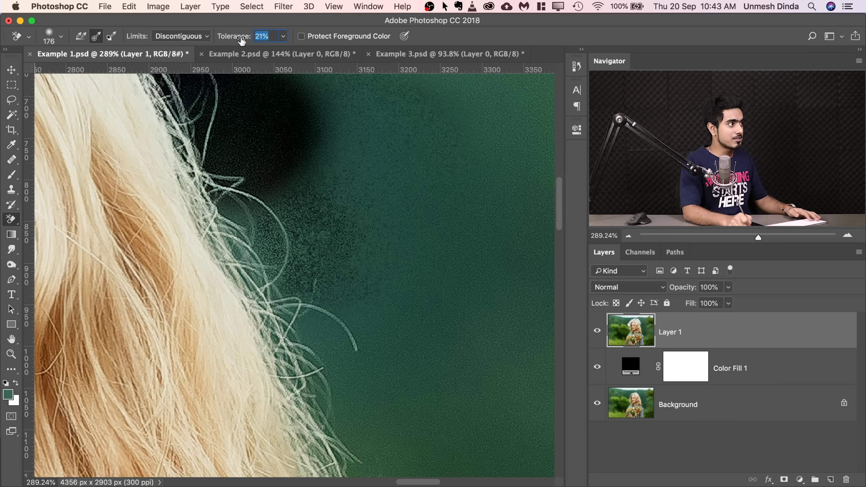
mouse_move(363, 295)
mouse_down()
mouse_move(291, 246)
mouse_move(260, 214)
mouse_up()
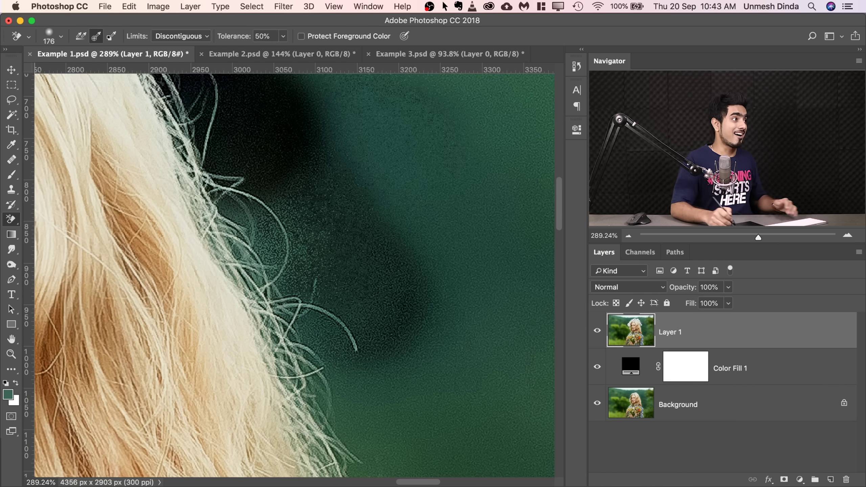
Step: Try erasing the green background along the left edge of the hair at 100% tolerance, and undo the strokes
click(262, 36)
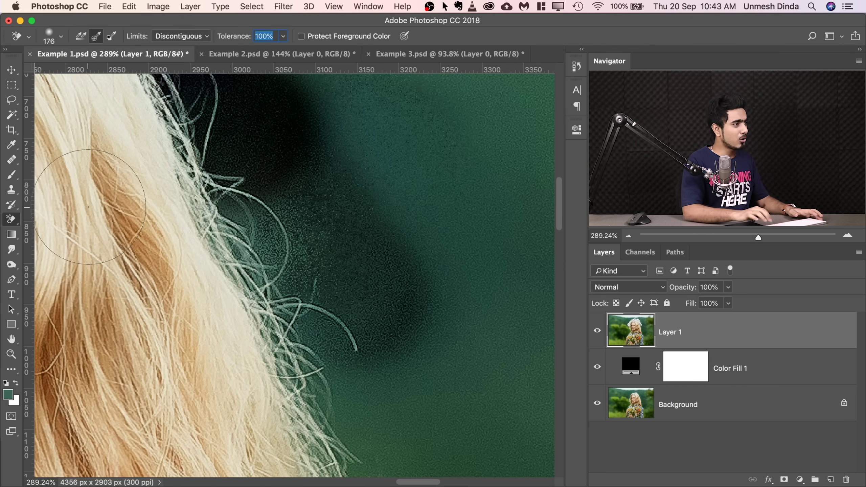
drag(174, 251, 767, 133)
mouse_move(53, 236)
mouse_down()
mouse_move(227, 207)
mouse_move(321, 132)
mouse_up()
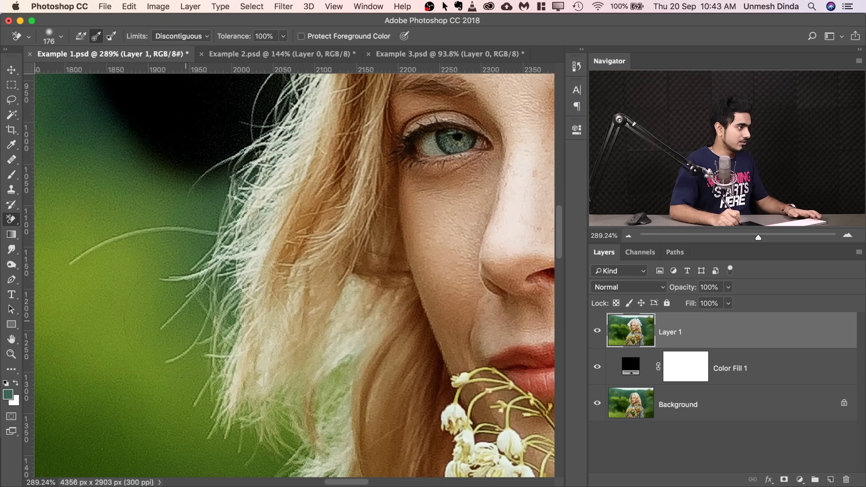
mouse_move(154, 307)
mouse_down()
mouse_move(191, 292)
mouse_move(191, 315)
mouse_move(207, 286)
mouse_move(181, 324)
mouse_up()
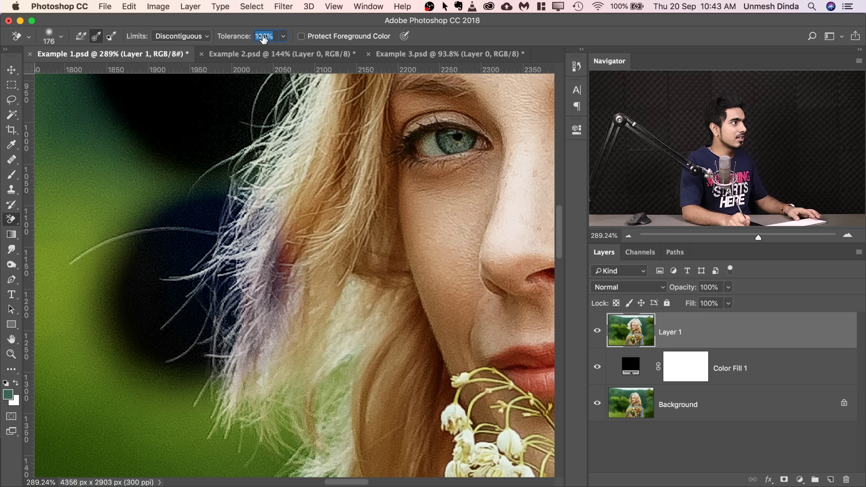
key(super+z)
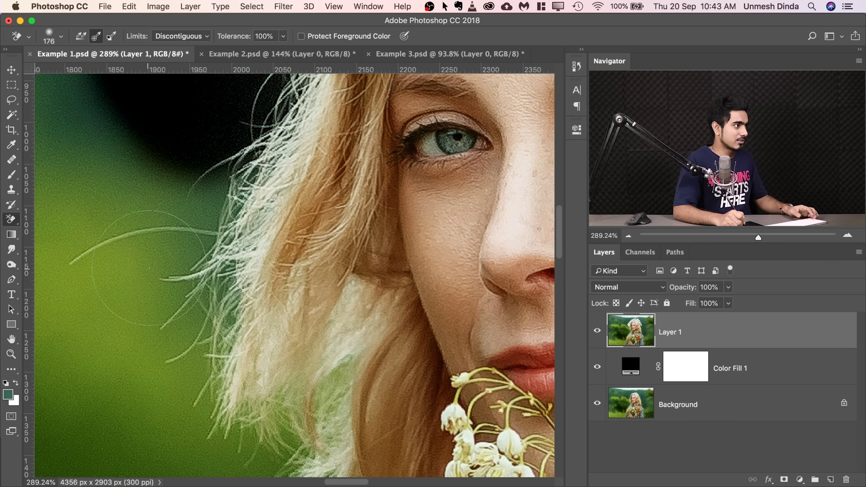
drag(199, 310, 165, 181)
mouse_move(143, 341)
mouse_down()
mouse_move(190, 276)
mouse_move(222, 251)
mouse_move(190, 236)
mouse_up()
key(super+z)
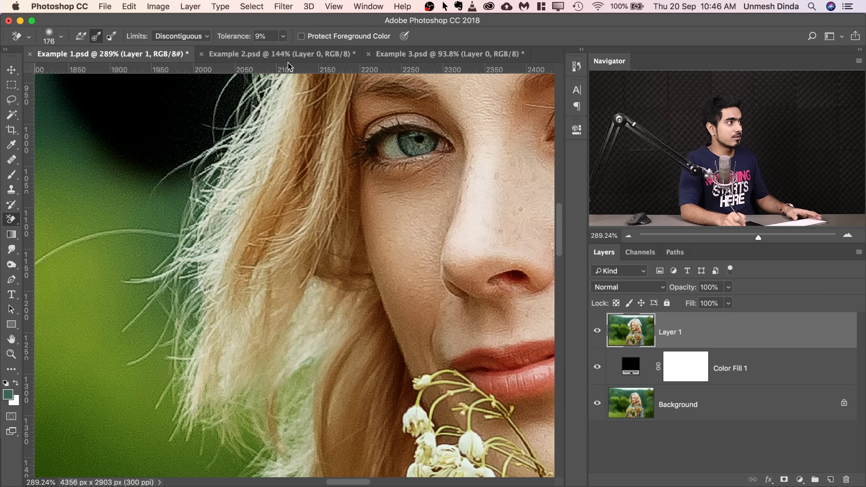
Step: Erase the green background along the left edge of the hair, raising the tolerance from 9% through 29% to 40%
drag(168, 166, 188, 151)
drag(133, 252, 139, 246)
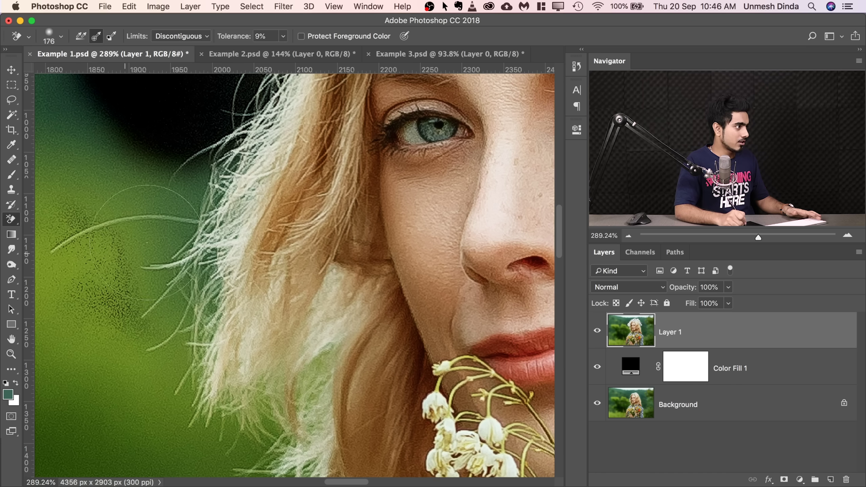
click(161, 244)
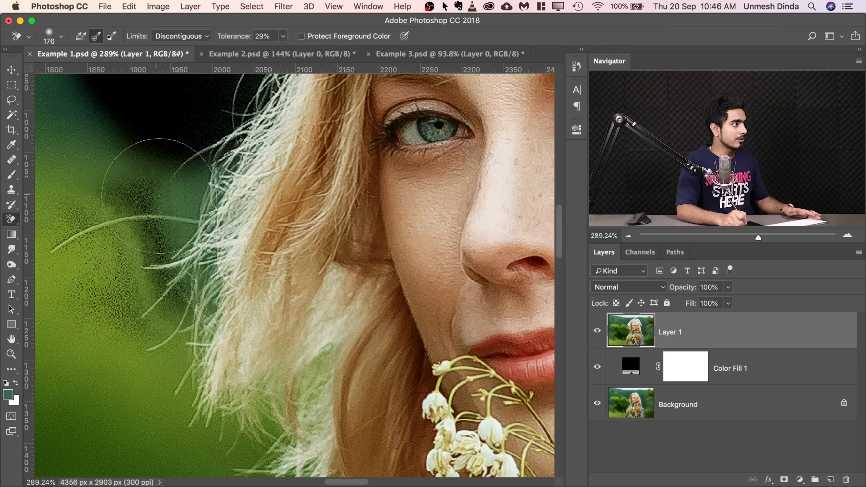
mouse_move(160, 201)
mouse_down()
mouse_move(185, 194)
mouse_move(79, 200)
mouse_move(100, 287)
mouse_move(111, 248)
mouse_move(118, 248)
mouse_move(94, 316)
mouse_move(168, 356)
mouse_move(153, 319)
mouse_move(140, 338)
mouse_move(183, 286)
mouse_move(174, 296)
mouse_move(220, 185)
mouse_up()
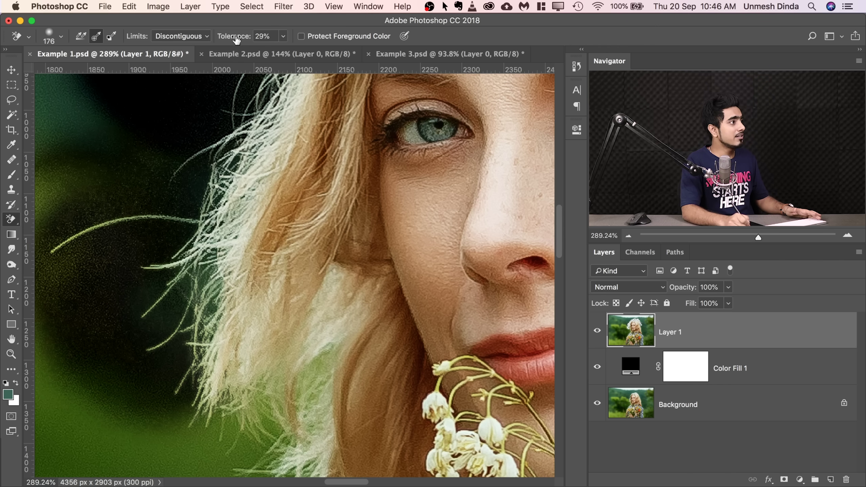
drag(242, 40, 244, 39)
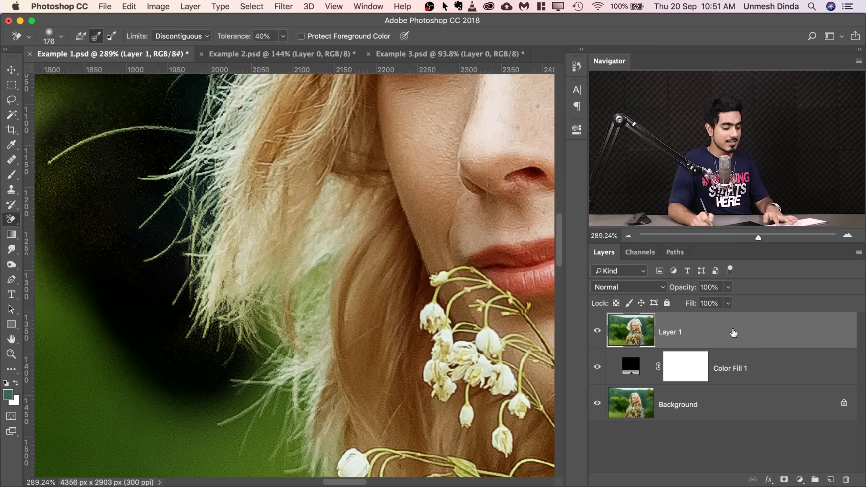
Step: Replace Layer 1 with a fresh duplicate of the Background layer placed above Color Fill 1
key(Delete)
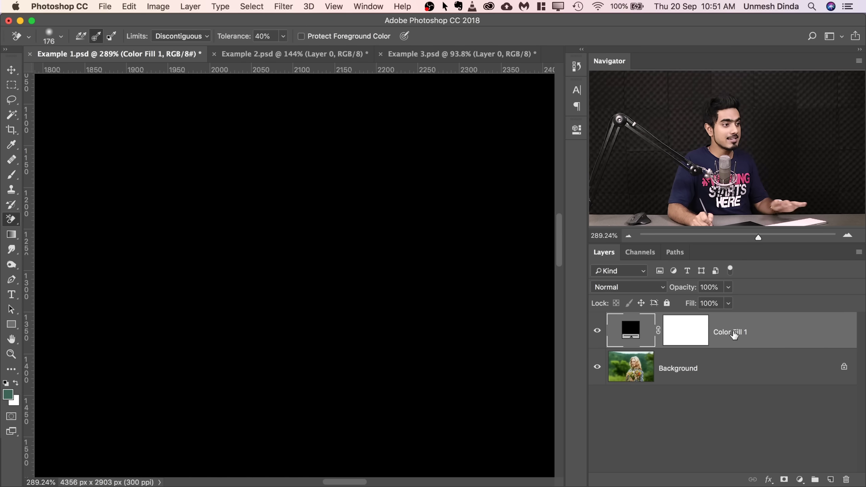
click(750, 367)
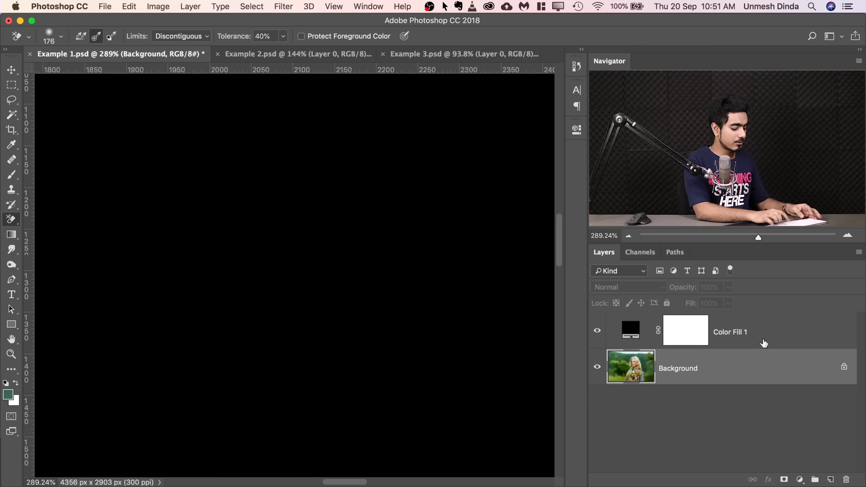
key(super+j)
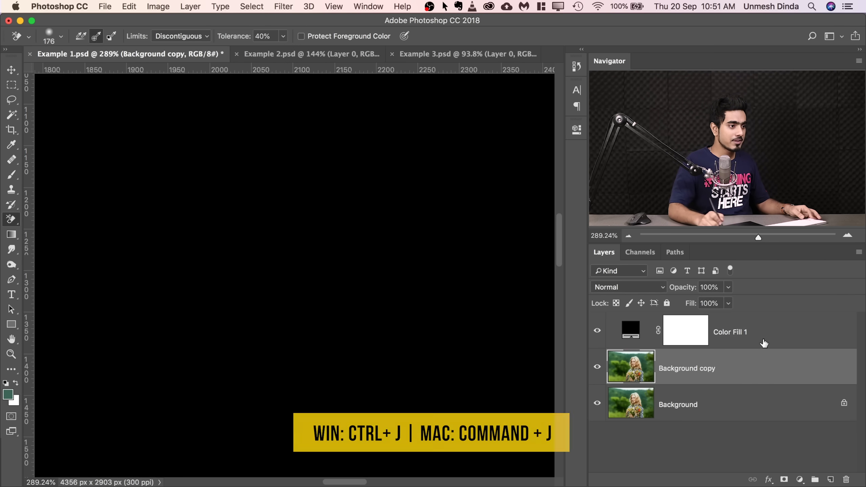
drag(710, 369, 705, 317)
Step: Erase the green background above the top of the head at 40% tolerance
drag(242, 158, 290, 419)
drag(323, 85, 215, 258)
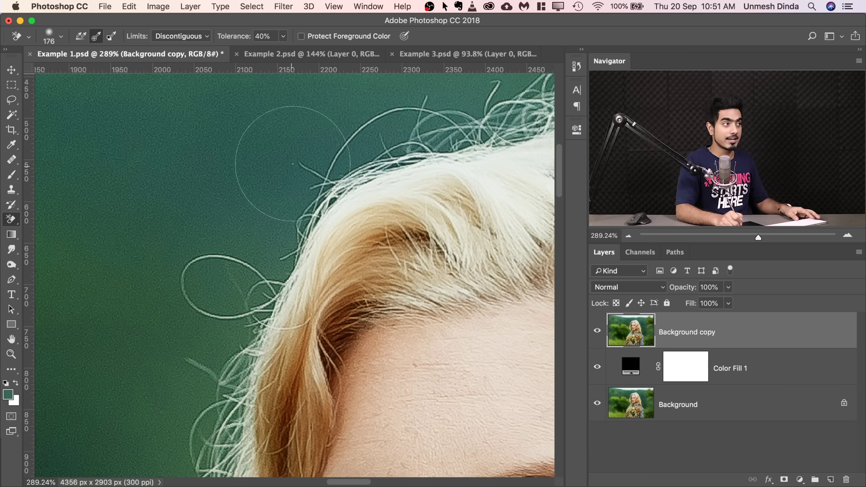
scroll(244, 170, right, 5)
scroll(243, 170, up, 2)
scroll(265, 121, right, 4)
scroll(266, 122, up, 3)
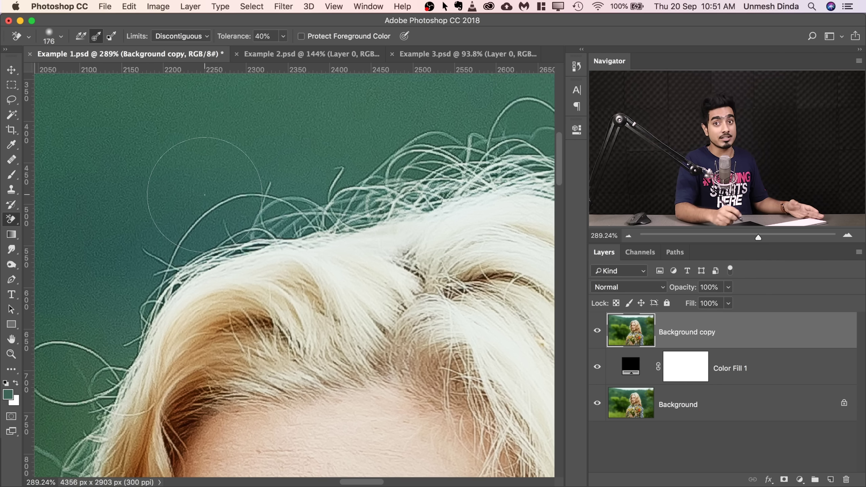
mouse_move(274, 165)
mouse_down()
mouse_move(268, 164)
mouse_move(285, 168)
mouse_move(266, 168)
mouse_move(280, 176)
mouse_move(160, 239)
mouse_move(191, 177)
mouse_move(259, 172)
mouse_move(360, 136)
mouse_up()
drag(352, 165, 249, 217)
mouse_move(194, 204)
mouse_down()
mouse_move(214, 208)
mouse_move(154, 193)
mouse_move(88, 259)
mouse_up()
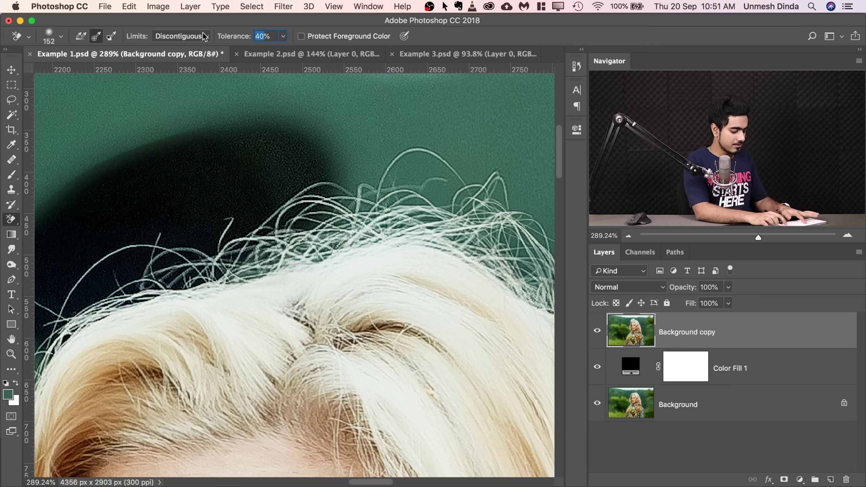
Step: Set the tolerance to 50% and erase the background around the upper-left hair with a 126 px brush
mouse_move(386, 181)
mouse_down()
mouse_move(286, 185)
mouse_move(246, 146)
mouse_move(160, 145)
mouse_up()
drag(216, 166, 545, 20)
mouse_move(213, 200)
mouse_down()
mouse_move(239, 229)
mouse_move(265, 191)
mouse_move(262, 236)
mouse_move(209, 205)
mouse_up()
key(bracketright)
key(bracketright)
key(bracketright)
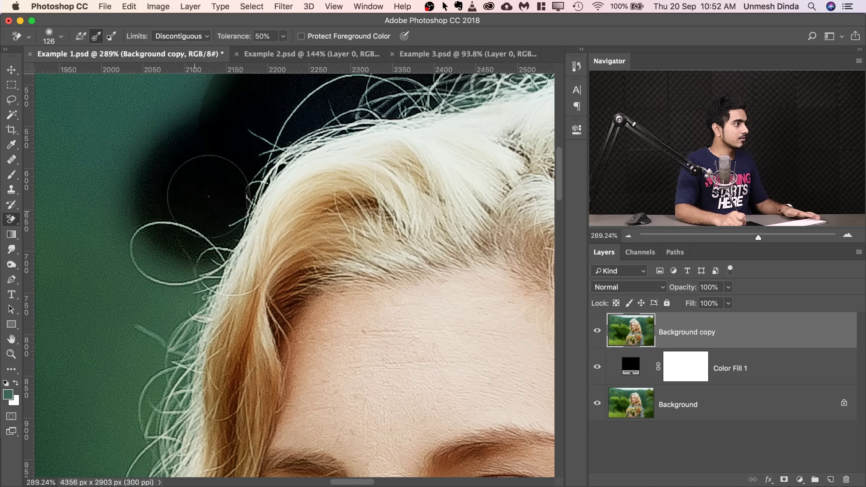
Step: Set the tolerance to 45% and erase the background around the loose hair loop beside the forehead with a 225 px brush
scroll(204, 198, down, 3)
scroll(205, 197, left, 2)
mouse_move(157, 259)
mouse_down()
mouse_move(146, 279)
mouse_move(184, 205)
mouse_up()
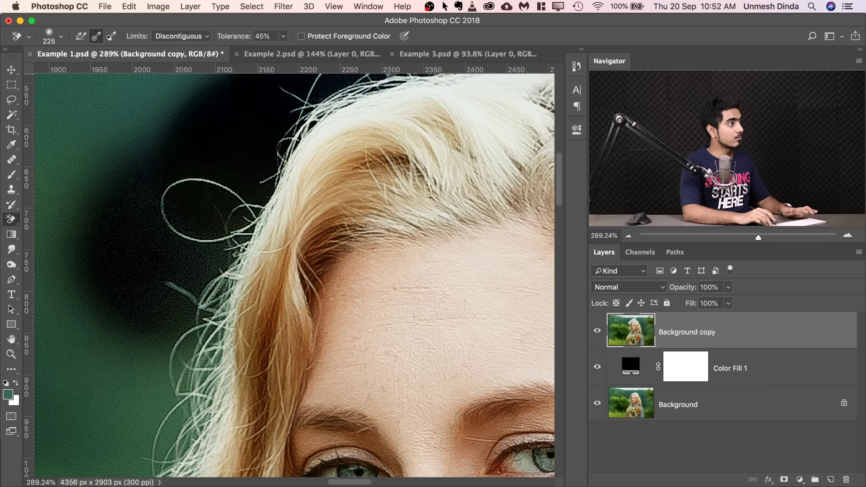
text(45)
key(Return)
drag(221, 268, 236, 189)
drag(164, 262, 145, 315)
drag(176, 241, 168, 282)
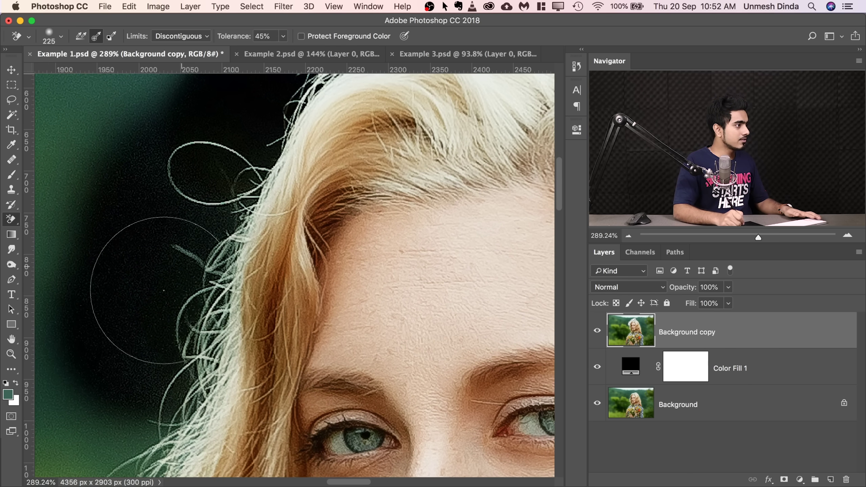
Step: Erase the background down the left side of the hair towards the white flowers at 45% tolerance
drag(155, 336, 239, 132)
mouse_move(174, 286)
mouse_down()
mouse_move(225, 179)
mouse_move(279, 119)
mouse_up()
drag(231, 189, 197, 232)
mouse_move(289, 229)
mouse_down()
mouse_move(213, 181)
mouse_move(218, 168)
mouse_up()
mouse_move(222, 272)
mouse_down()
mouse_move(184, 222)
mouse_move(299, 276)
mouse_up()
drag(193, 266, 193, 217)
drag(201, 285, 124, 259)
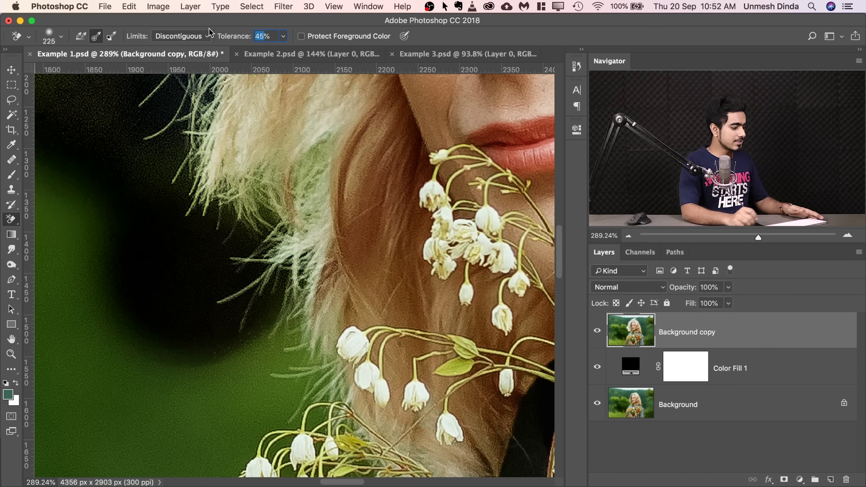
Step: Set the tolerance to 55%, erase the background between the lower left hair and the flowers, and undo the last stroke
drag(261, 253, 253, 198)
click(239, 316)
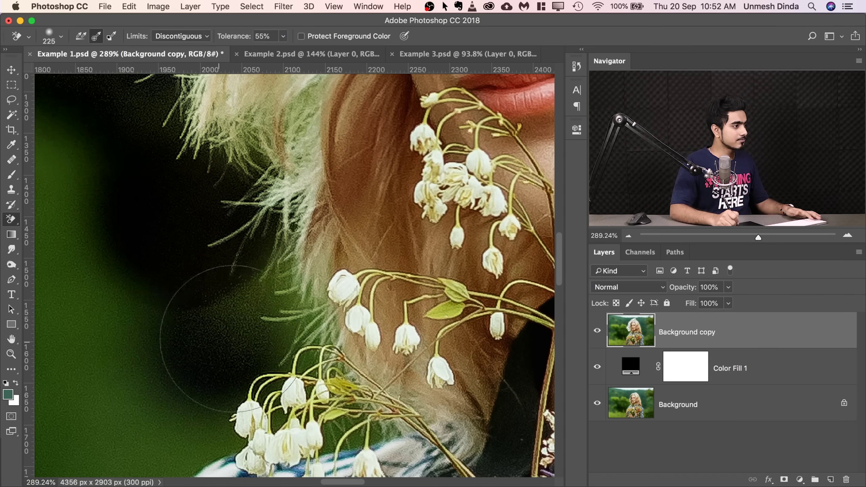
click(259, 310)
drag(264, 335, 279, 327)
key(super+z)
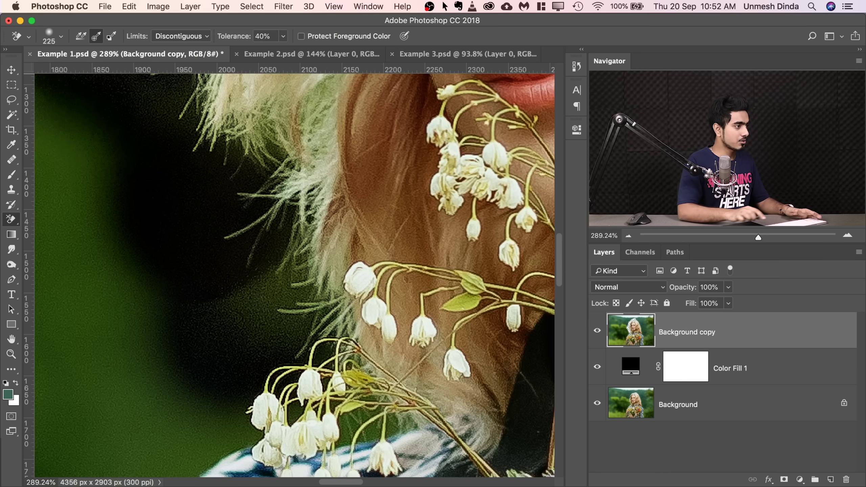
Step: Set the tolerance to 40%, erase the green background along the right side of the hair, and undo the last strokes
scroll(240, 339, down, 6)
scroll(240, 339, left, 2)
drag(275, 218, 189, 406)
mouse_move(300, 113)
mouse_down()
mouse_move(288, 178)
mouse_move(102, 278)
mouse_up()
drag(358, 218, 457, 314)
drag(394, 273, 233, 149)
drag(361, 358, 347, 236)
drag(348, 177, 370, 232)
drag(399, 307, 389, 239)
key(super+z)
key(super+z)
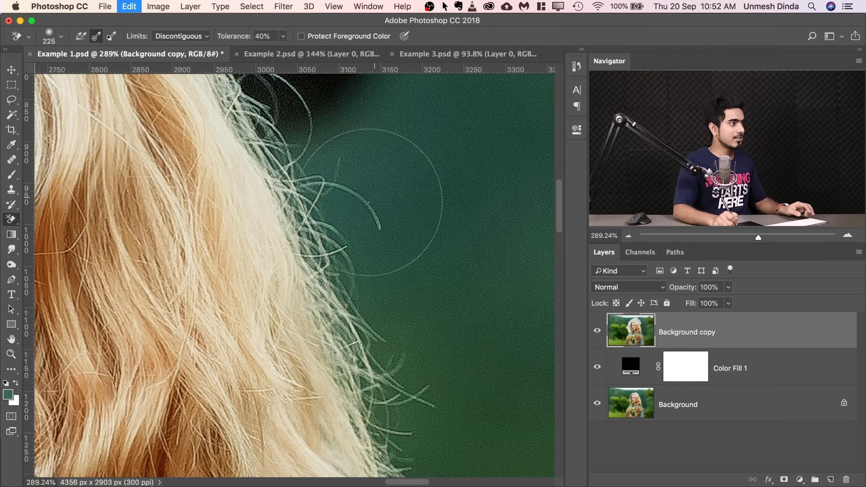
Step: Erase the green background down the right side of the hair at 40% tolerance with discontiguous limits
scroll(348, 205, up, 4)
drag(385, 378, 341, 178)
drag(393, 218, 400, 269)
mouse_move(375, 341)
mouse_down()
mouse_move(338, 238)
mouse_move(354, 297)
mouse_up()
drag(456, 462, 446, 300)
mouse_move(446, 299)
mouse_down()
mouse_move(466, 284)
mouse_move(413, 341)
mouse_up()
mouse_move(425, 447)
mouse_down()
mouse_move(416, 343)
mouse_move(443, 382)
mouse_up()
drag(426, 300, 396, 190)
mouse_move(397, 190)
mouse_down()
mouse_move(276, 148)
mouse_move(350, 345)
mouse_up()
drag(226, 248, 325, 109)
drag(205, 337, 252, 338)
drag(252, 308, 343, 246)
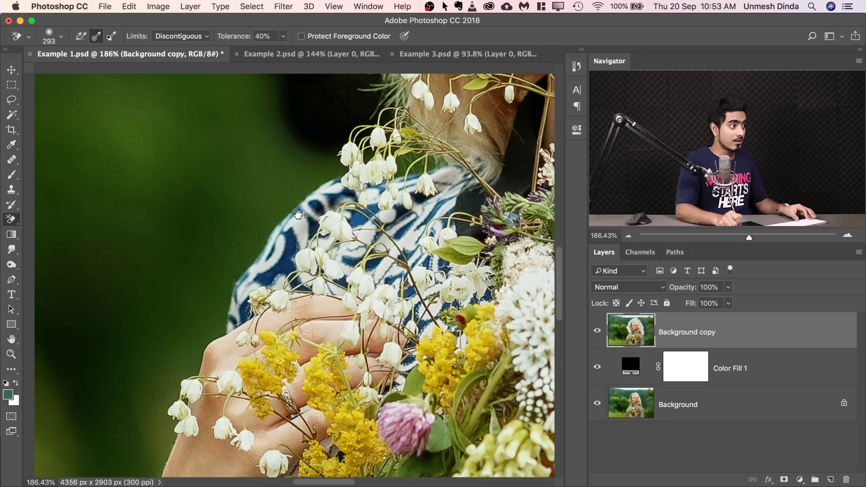
Step: Set the eraser limits to Find Edges and the tolerance to 70%, and erase the background along the blue patterned shoulder with a 232 px brush
drag(295, 214, 307, 210)
key(super+r)
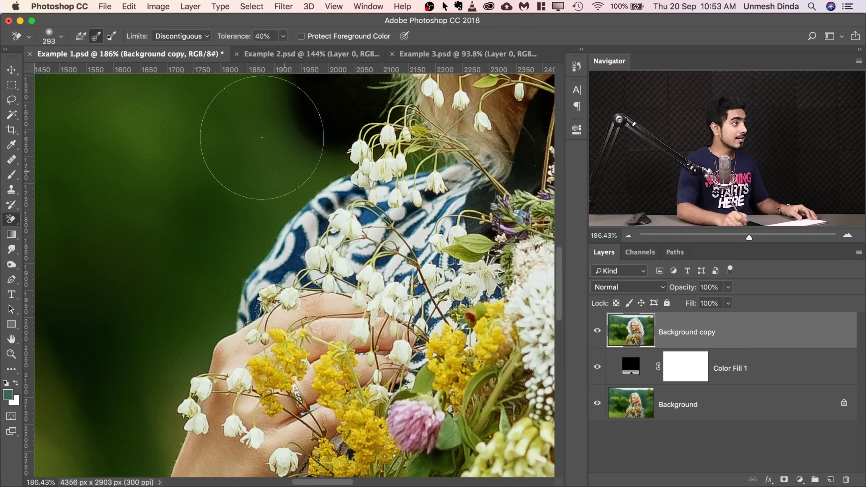
click(181, 35)
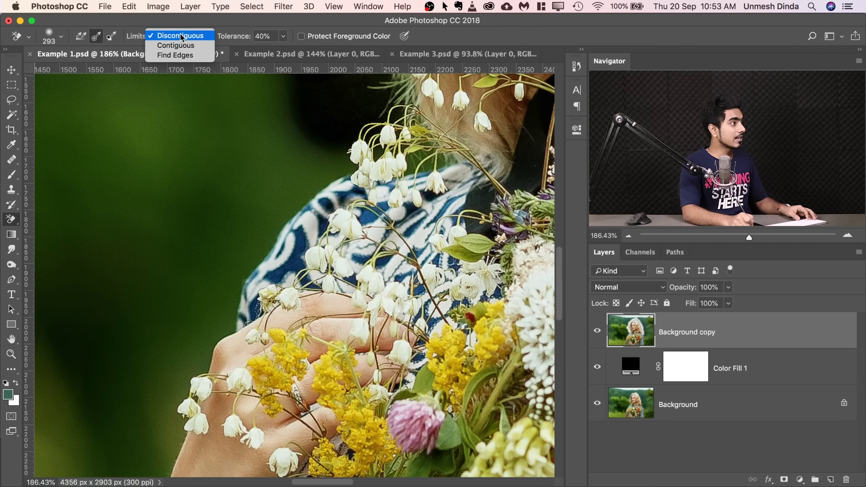
click(190, 56)
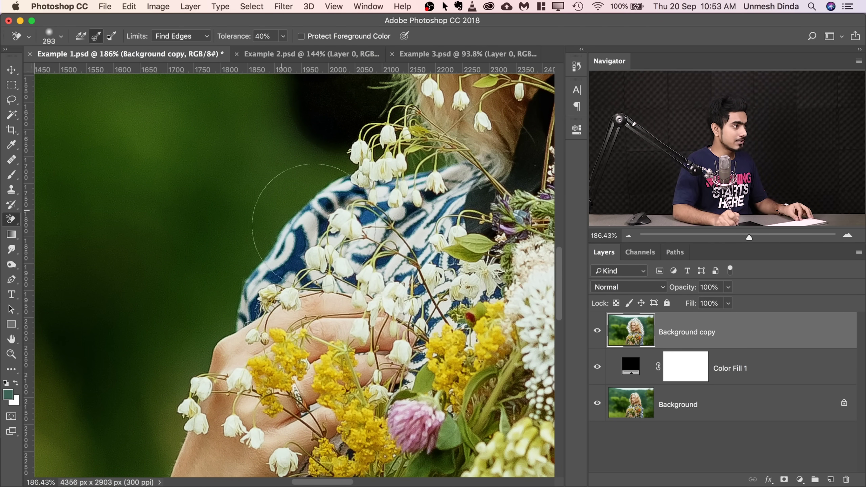
drag(317, 217, 324, 217)
drag(344, 159, 303, 172)
mouse_move(303, 172)
mouse_down()
mouse_move(334, 162)
mouse_move(319, 174)
mouse_move(286, 170)
mouse_move(294, 159)
mouse_move(287, 202)
mouse_up()
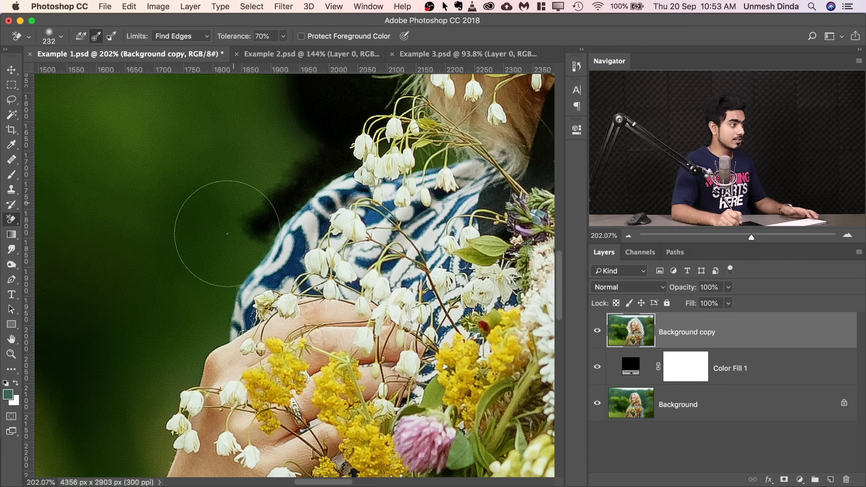
mouse_move(238, 245)
mouse_down()
mouse_move(275, 223)
mouse_move(246, 265)
mouse_move(288, 188)
mouse_move(262, 213)
mouse_move(282, 200)
mouse_move(266, 253)
mouse_up()
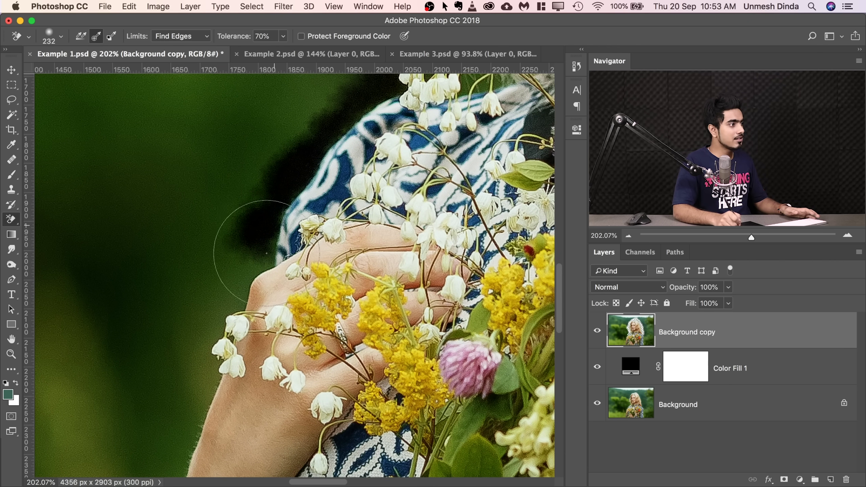
Step: Set the limits to Contiguous and the tolerance to 50%, and erase the background along the sleeve beside the purple flowers with a 234 px brush
click(182, 37)
click(176, 24)
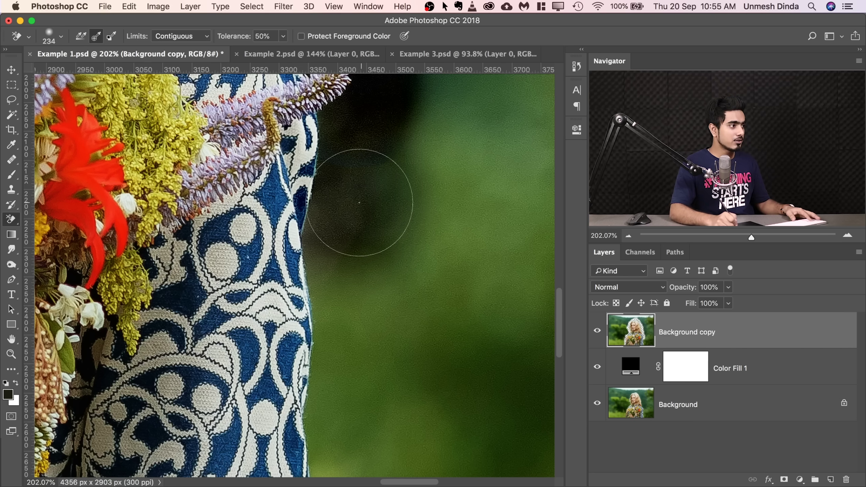
drag(357, 203, 346, 219)
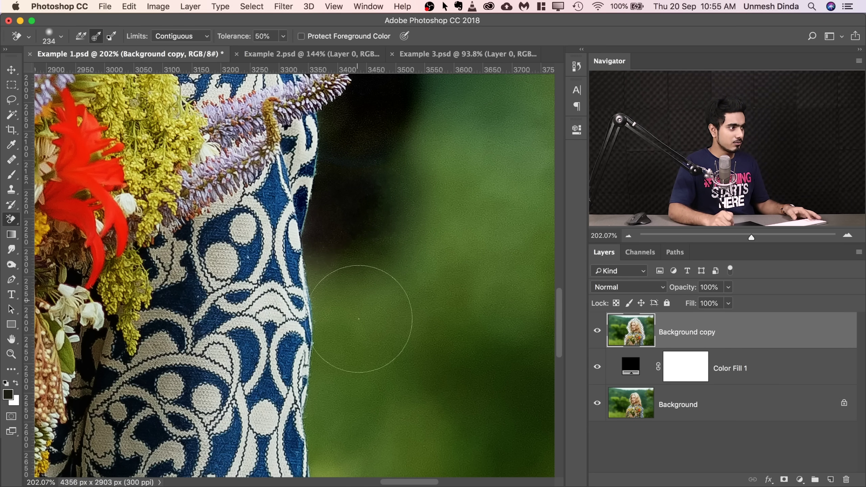
drag(358, 315, 360, 320)
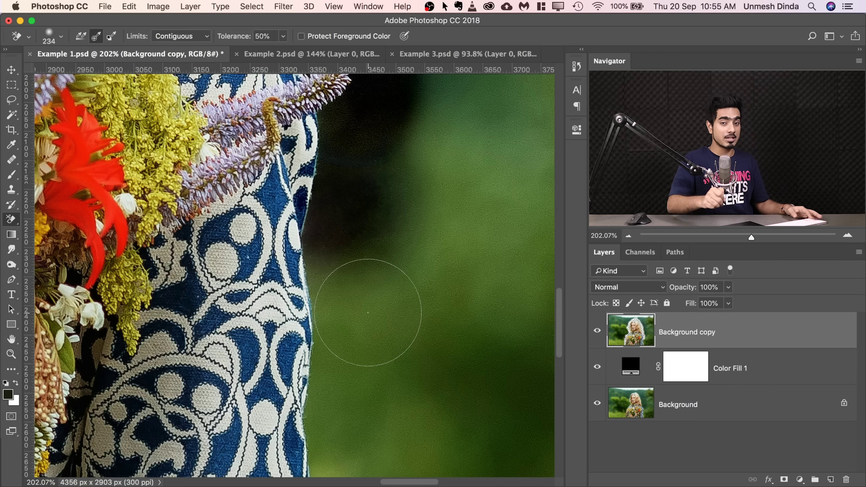
drag(353, 293, 341, 160)
scroll(340, 160, down, 5)
mouse_move(332, 281)
mouse_down()
mouse_move(347, 348)
mouse_move(328, 361)
mouse_move(339, 448)
mouse_move(333, 430)
mouse_move(327, 466)
mouse_move(377, 417)
mouse_move(410, 419)
mouse_move(358, 343)
mouse_move(339, 239)
mouse_up()
scroll(299, 357, up, 10)
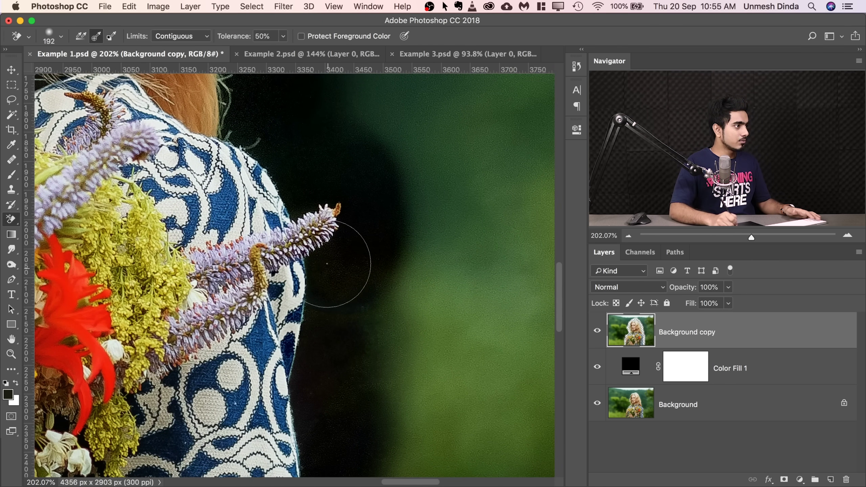
Step: Erase the background around the tip of the purple flower spike and in the gap between the arm and the body with a smaller brush
drag(374, 256, 419, 164)
drag(385, 113, 379, 168)
mouse_move(342, 265)
ctrl+alt+mouse_down()
mouse_move(312, 265)
mouse_move(338, 272)
mouse_move(345, 229)
ctrl+alt+mouse_up()
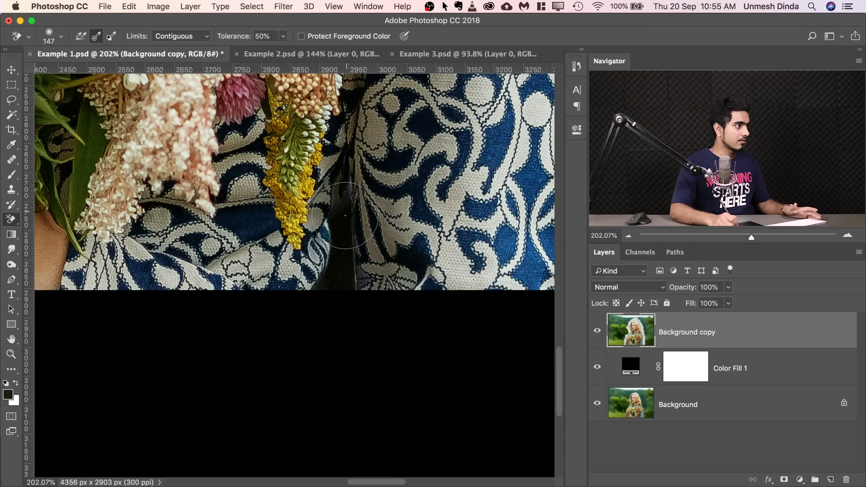
drag(344, 286, 349, 263)
key(super+0)
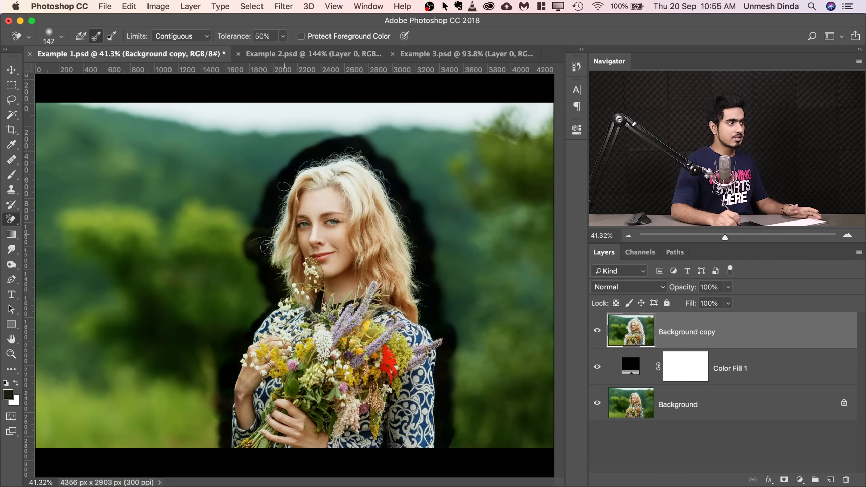
super+click(257, 234)
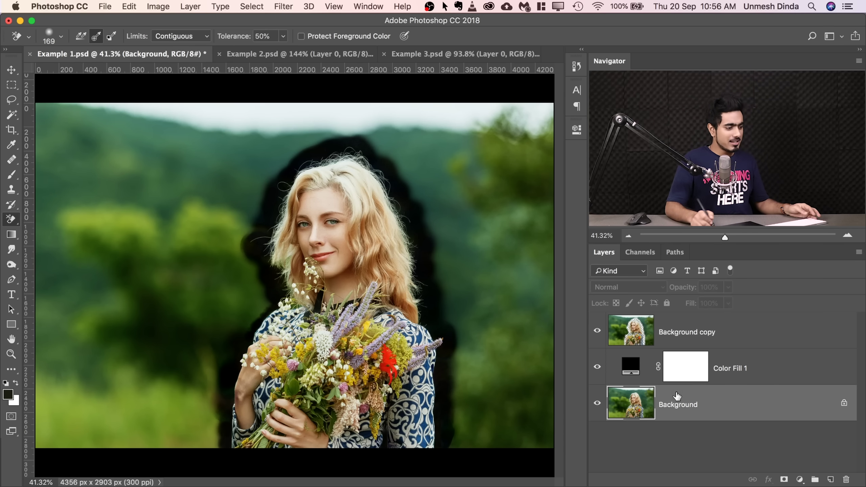
Step: Duplicate the Background layer and move the copy above the Color Fill 1 layer
key(super+j)
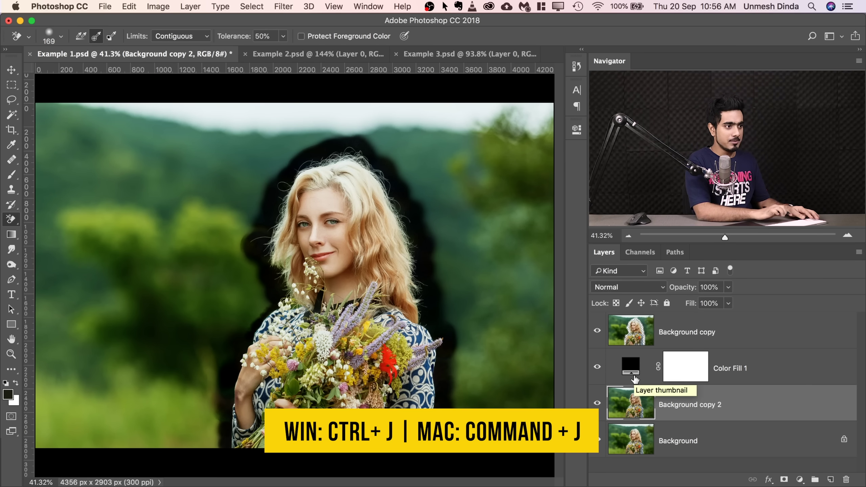
drag(699, 402, 662, 381)
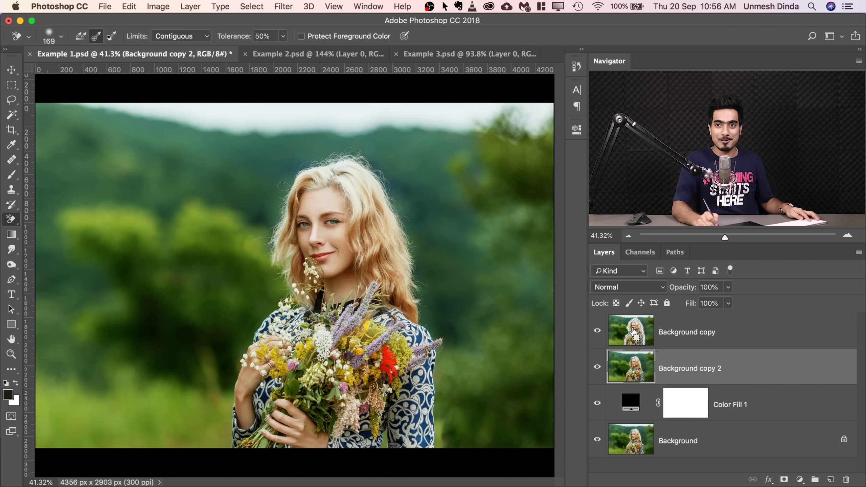
Step: Rename the erased Background copy layer as "Subject 1 Destructive"
double_click(680, 333)
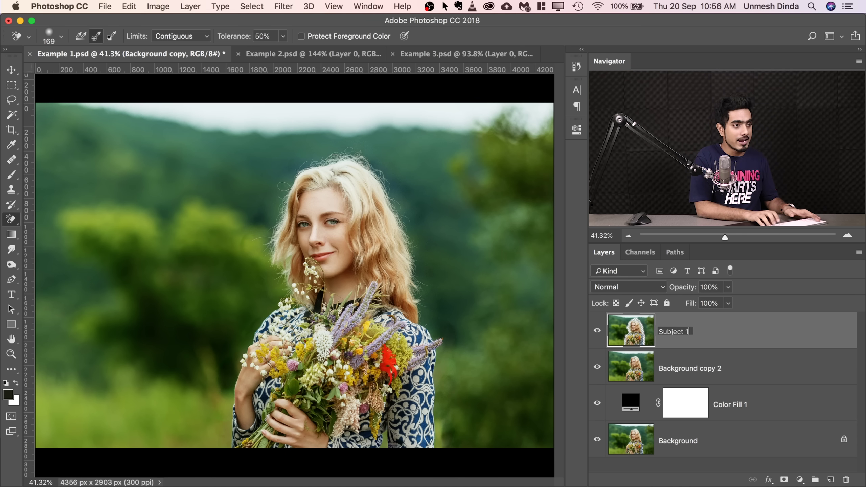
key(Return)
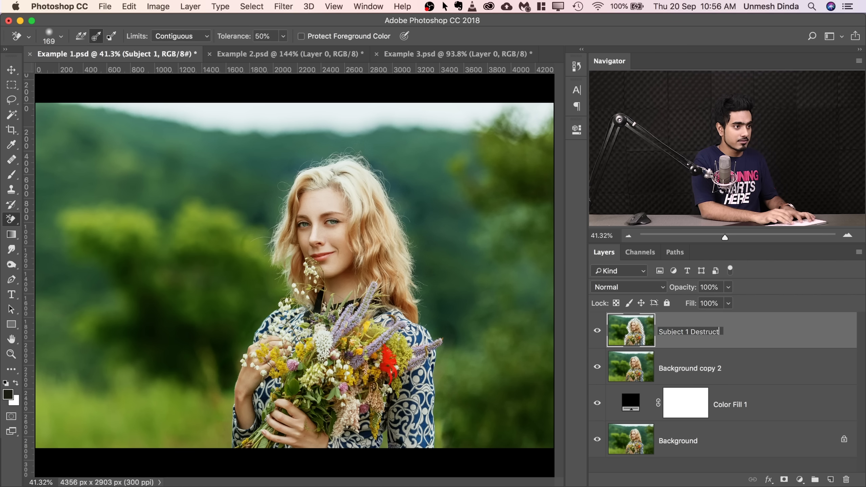
text(ive)
key(Return)
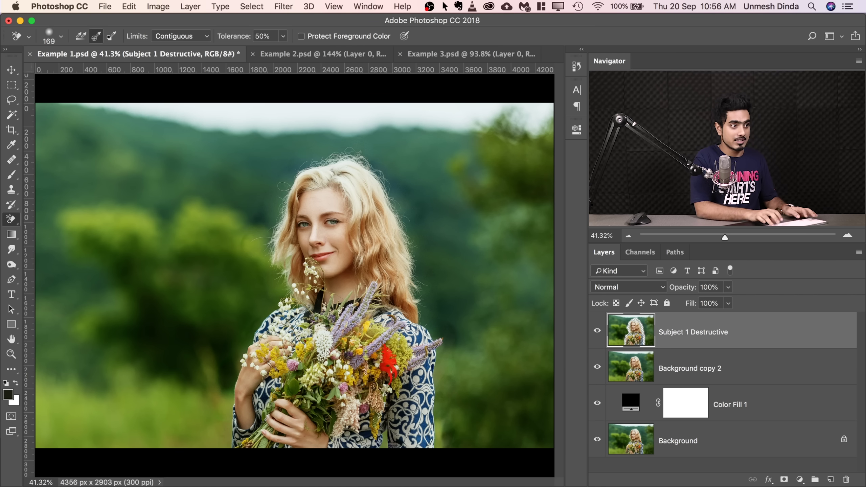
Step: Load the transparency of the Subject 1 Destructive layer as a selection and hide that layer
super+click(631, 332)
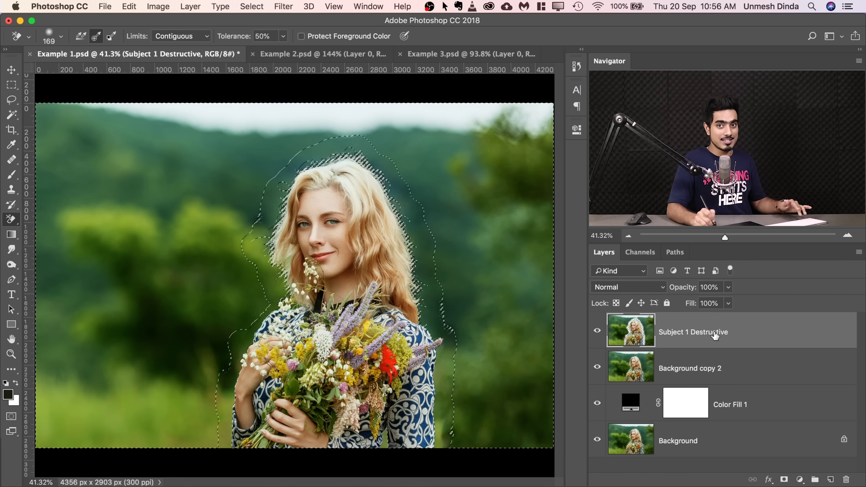
click(597, 331)
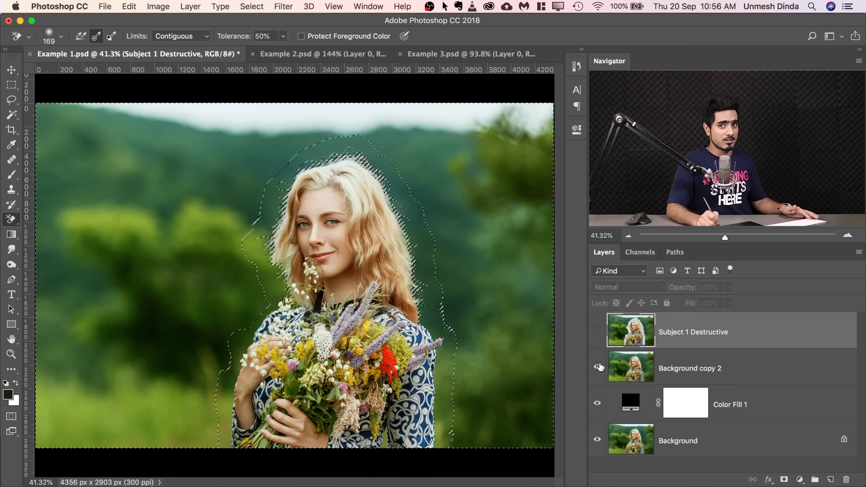
Step: Rename the Background copy 2 layer as "Subject Non Destructive"
click(692, 368)
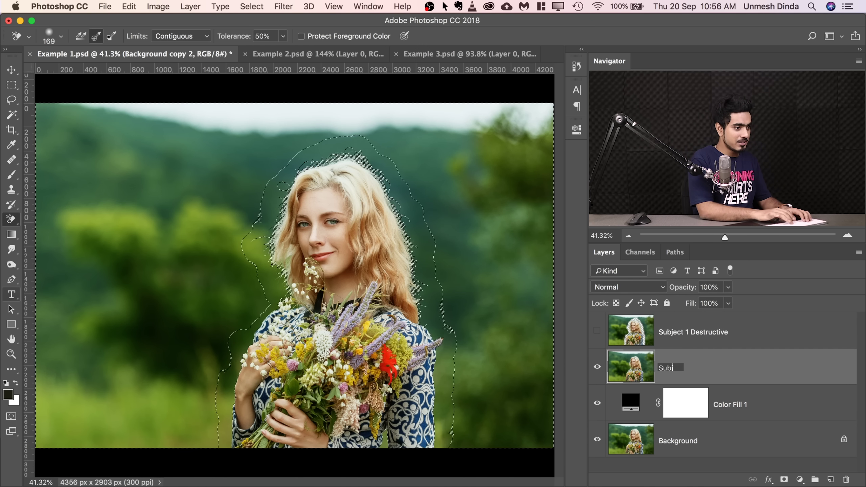
text(ect Non D)
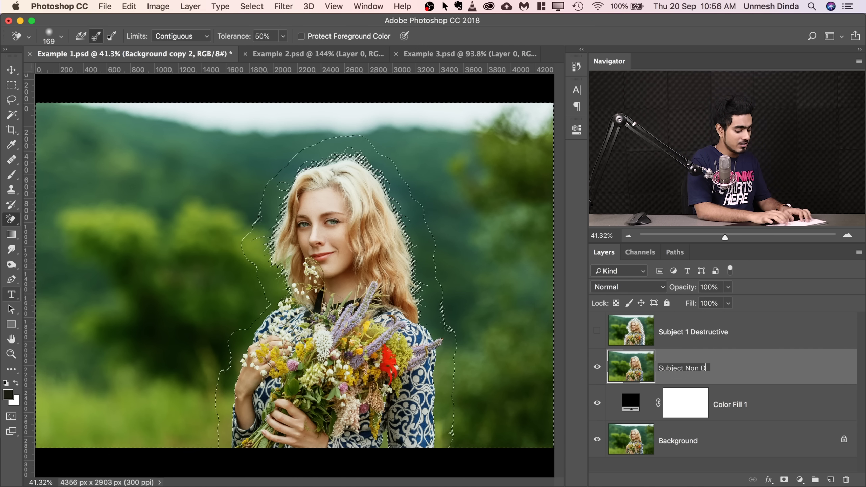
text(estructiv)
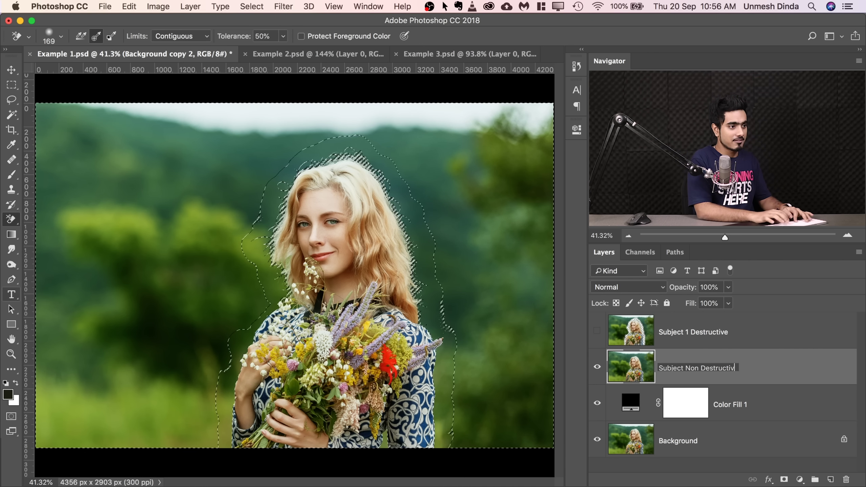
text(e)
key(Return)
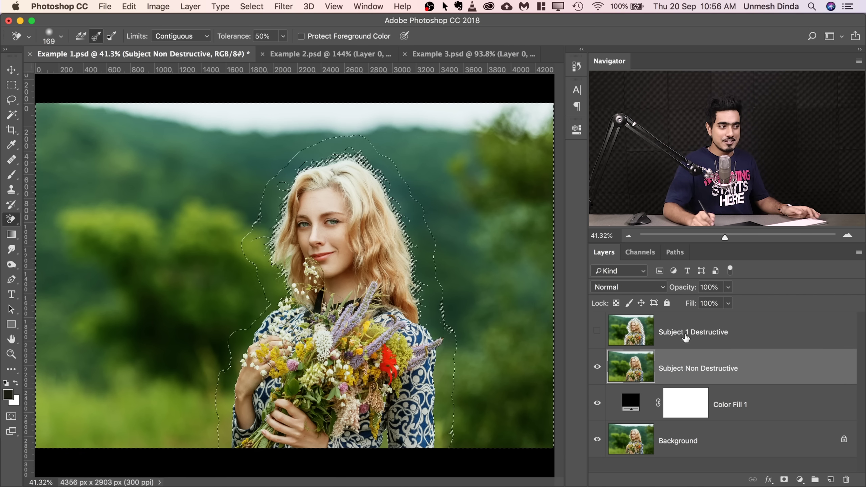
Step: Add a layer mask to Subject Non Destructive from the selection and delete the Subject 1 Destructive layer
click(784, 479)
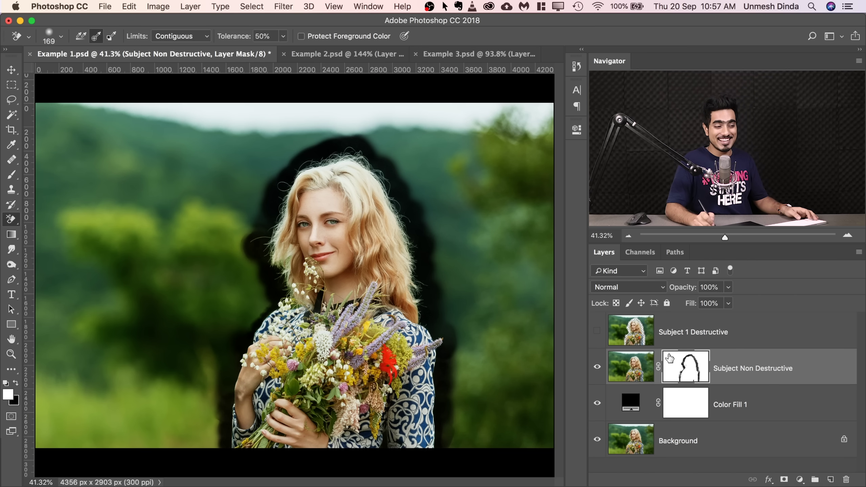
drag(727, 330, 846, 479)
click(676, 337)
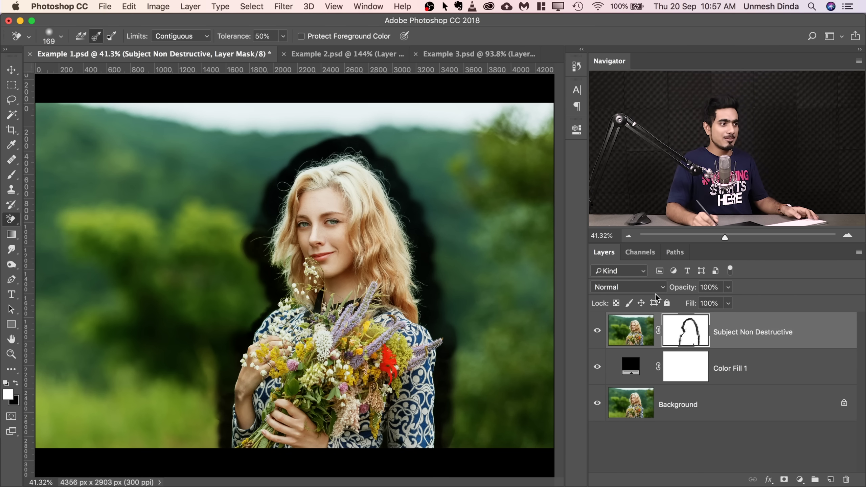
Step: Switch to the Brush tool with a 211 px brush and display only the layer mask of Subject Non Destructive on the canvas
click(12, 176)
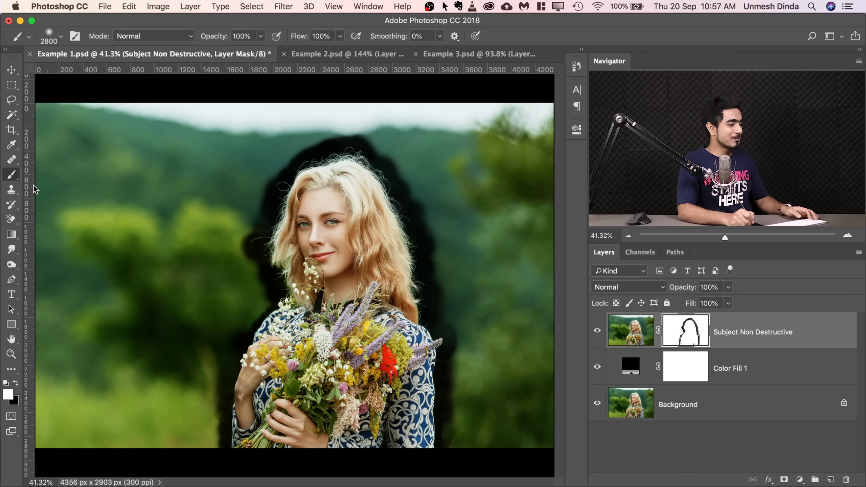
mouse_move(271, 202)
mouse_down()
mouse_move(190, 208)
mouse_move(31, 201)
mouse_up()
drag(218, 177, 192, 181)
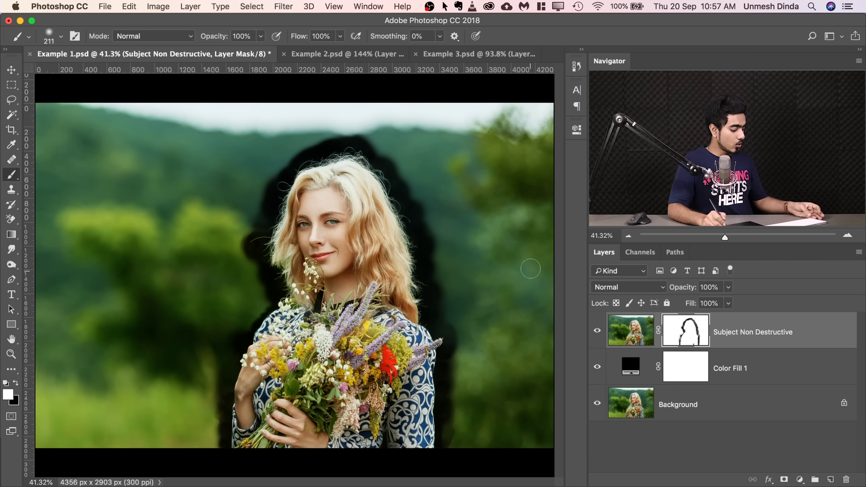
alt+click(685, 330)
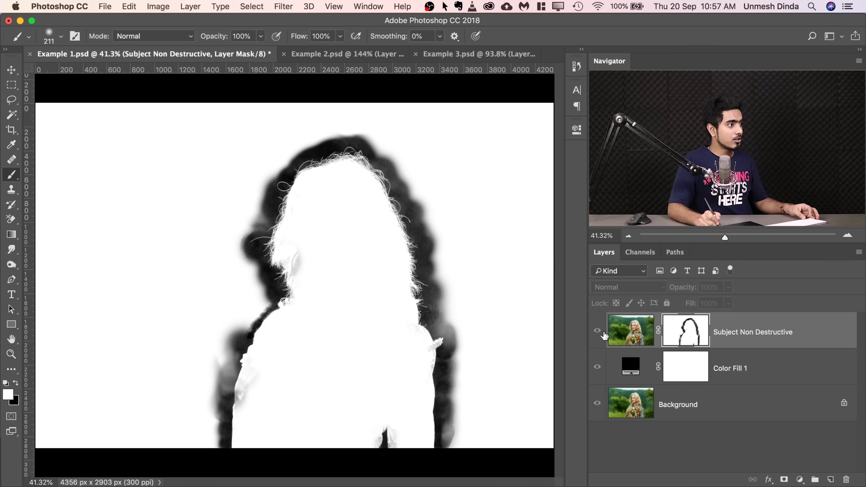
Step: Paint the mask's whole background black around the subject's silhouette, with a 519 px brush for the open areas and a smaller one near the edges
mouse_move(216, 211)
mouse_down()
mouse_move(279, 193)
mouse_move(228, 194)
mouse_up()
scroll(246, 199, up, 2)
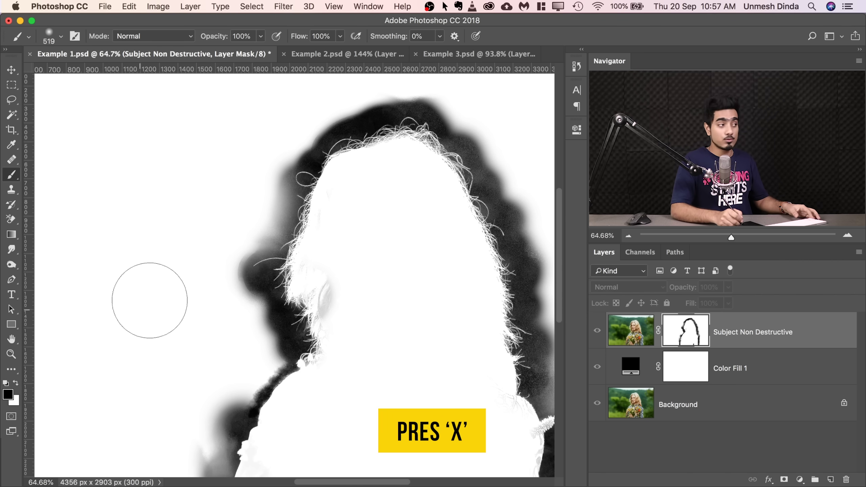
mouse_move(243, 194)
mouse_down()
mouse_move(213, 201)
mouse_move(252, 211)
mouse_move(260, 196)
mouse_move(252, 230)
mouse_move(268, 225)
mouse_move(262, 230)
mouse_move(204, 229)
mouse_up()
drag(280, 195, 264, 195)
drag(153, 215, 222, 218)
mouse_move(131, 168)
mouse_down()
mouse_move(109, 217)
mouse_move(233, 216)
mouse_move(148, 145)
mouse_move(93, 200)
mouse_move(123, 209)
mouse_move(116, 382)
mouse_move(129, 371)
mouse_move(160, 244)
mouse_move(196, 226)
mouse_move(198, 249)
mouse_move(211, 240)
mouse_move(214, 265)
mouse_up()
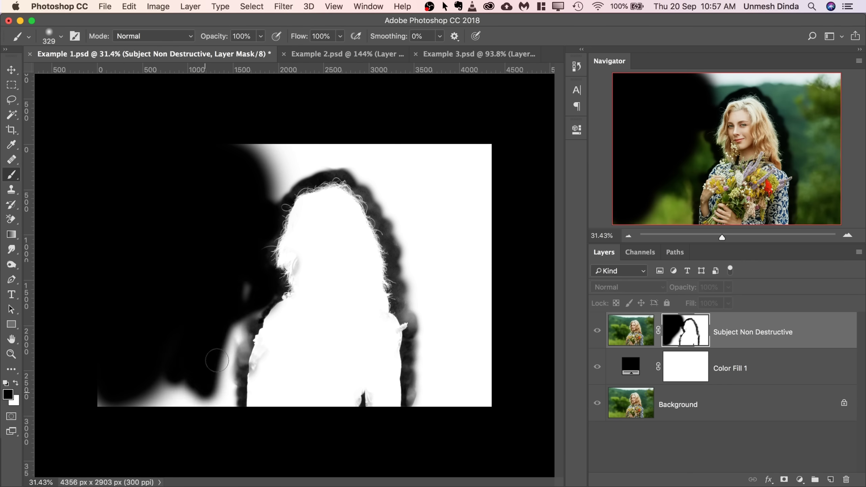
drag(217, 360, 113, 396)
mouse_move(259, 146)
mouse_down()
mouse_move(380, 125)
mouse_move(478, 392)
mouse_up()
scroll(451, 417, up, 5)
drag(406, 257, 387, 239)
drag(429, 191, 427, 350)
drag(392, 259, 360, 181)
mouse_move(329, 146)
mouse_down()
mouse_move(261, 196)
mouse_move(385, 225)
mouse_up()
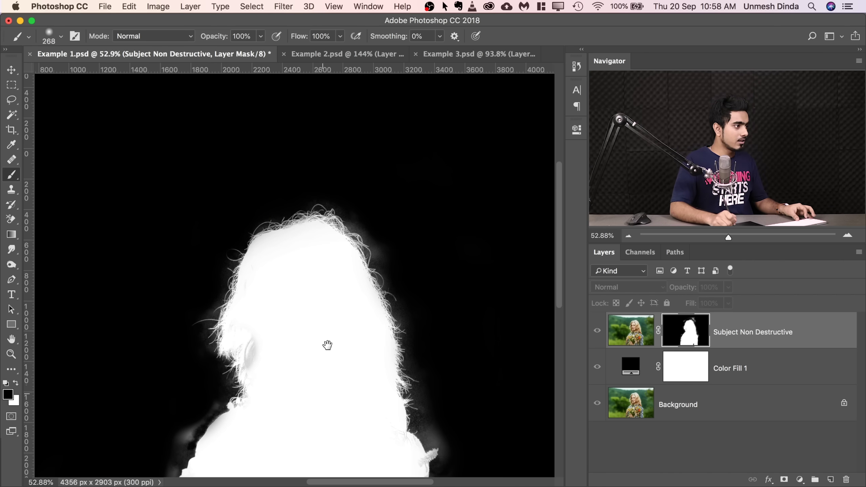
mouse_move(327, 344)
mouse_down()
mouse_move(371, 184)
mouse_move(380, 265)
mouse_up()
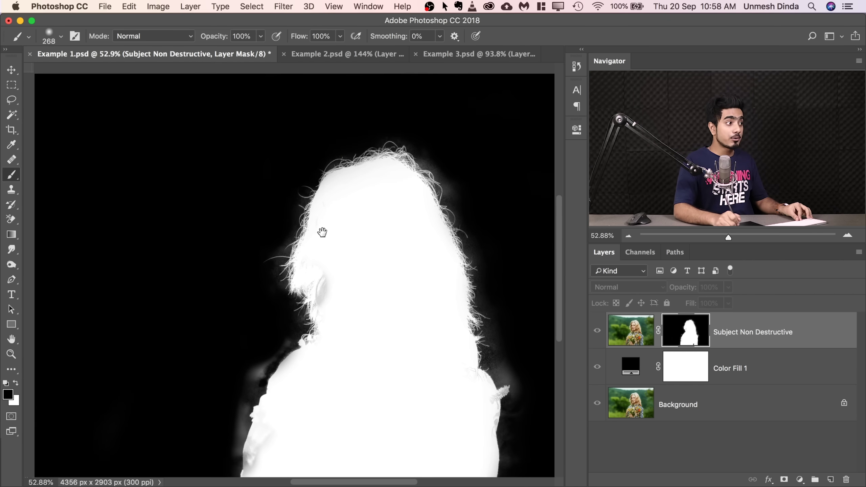
Step: Set the brush mode to Overlay and its flow to 20%
mouse_move(328, 229)
mouse_down()
mouse_move(397, 218)
mouse_move(328, 244)
mouse_move(336, 259)
mouse_up()
click(141, 38)
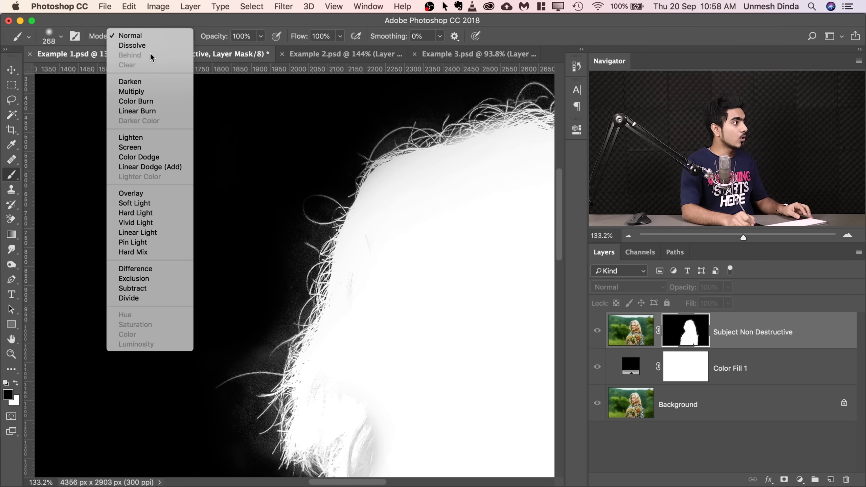
click(153, 199)
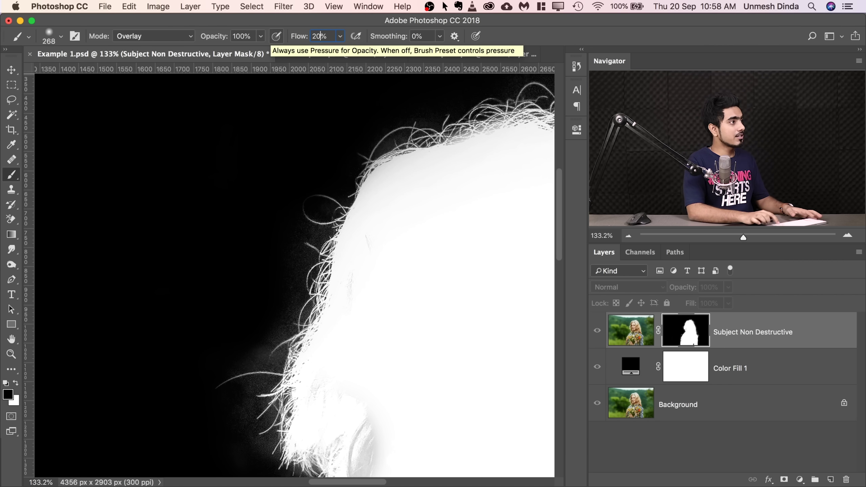
Step: Paint black in Overlay mode at 20% flow along the hair edges of the mask to darken the gray haze between the strands
drag(302, 294, 325, 247)
mouse_move(290, 280)
mouse_down()
mouse_move(315, 271)
mouse_move(259, 285)
mouse_up()
mouse_move(258, 319)
mouse_down()
mouse_move(293, 324)
mouse_move(368, 229)
mouse_move(273, 366)
mouse_up()
drag(292, 286, 354, 206)
drag(283, 406, 362, 138)
mouse_move(297, 295)
mouse_down()
mouse_move(370, 389)
mouse_move(340, 90)
mouse_move(293, 310)
mouse_move(173, 443)
mouse_move(293, 218)
mouse_up()
drag(255, 269, 241, 413)
drag(219, 381, 261, 174)
drag(260, 241, 252, 411)
mouse_move(235, 426)
mouse_down()
mouse_move(257, 169)
mouse_move(212, 440)
mouse_up()
mouse_move(200, 460)
mouse_down()
mouse_move(215, 231)
mouse_move(231, 234)
mouse_up()
drag(365, 215, 59, 251)
mouse_move(398, 232)
mouse_down()
mouse_move(296, 239)
mouse_move(219, 286)
mouse_move(223, 281)
mouse_up()
drag(351, 145, 304, 377)
mouse_move(321, 324)
mouse_down()
mouse_move(315, 151)
mouse_move(252, 412)
mouse_move(303, 189)
mouse_move(226, 151)
mouse_move(201, 123)
mouse_up()
drag(228, 187, 298, 389)
mouse_move(239, 295)
mouse_down()
mouse_move(288, 235)
mouse_move(209, 159)
mouse_up()
drag(213, 152, 239, 399)
drag(267, 315, 235, 198)
drag(224, 170, 263, 369)
mouse_move(221, 321)
mouse_down()
mouse_move(176, 209)
mouse_move(256, 434)
mouse_up()
mouse_move(209, 284)
mouse_down()
mouse_move(203, 200)
mouse_move(153, 127)
mouse_move(202, 175)
mouse_up()
mouse_move(275, 252)
mouse_down()
mouse_move(454, 406)
mouse_move(465, 389)
mouse_up()
mouse_move(467, 389)
mouse_down()
mouse_move(459, 358)
mouse_move(381, 271)
mouse_move(279, 192)
mouse_move(154, 188)
mouse_move(192, 167)
mouse_up()
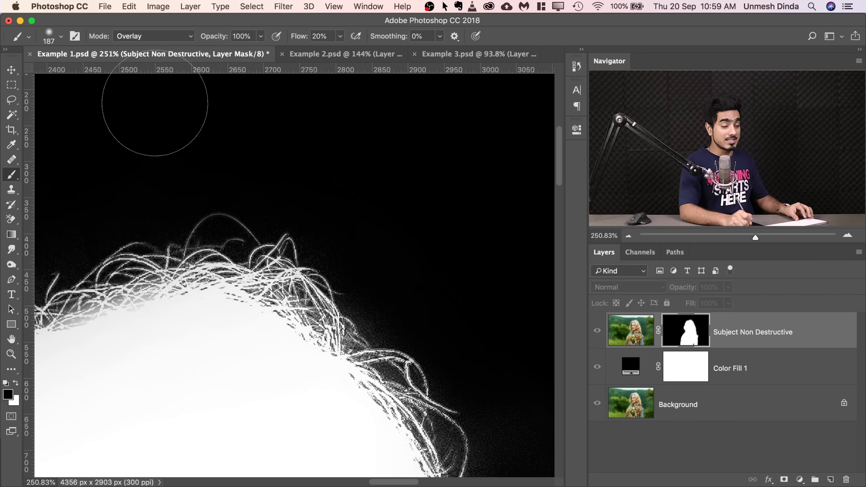
drag(164, 277, 367, 170)
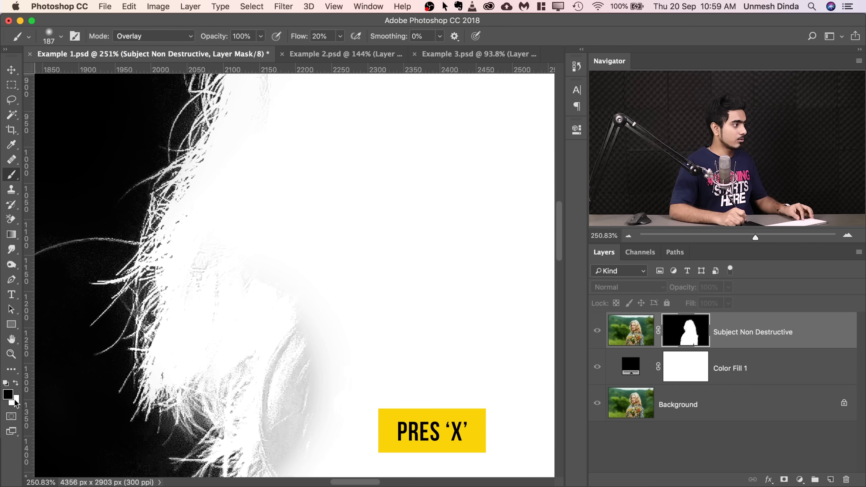
Step: Paint white in Overlay mode over the gray patch inside the hair beside the face, undoing a stray stroke outside the hair
drag(292, 241, 295, 184)
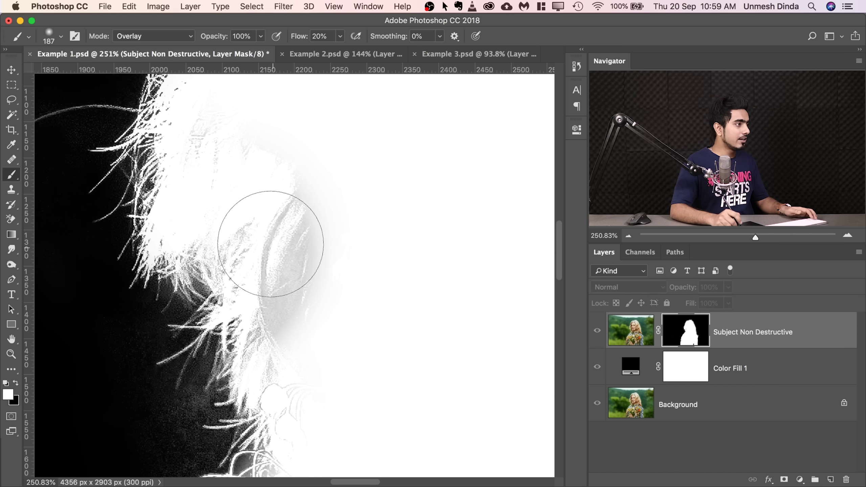
mouse_move(274, 237)
mouse_down()
mouse_move(292, 243)
mouse_move(284, 291)
mouse_move(261, 308)
mouse_up()
drag(240, 224, 384, 269)
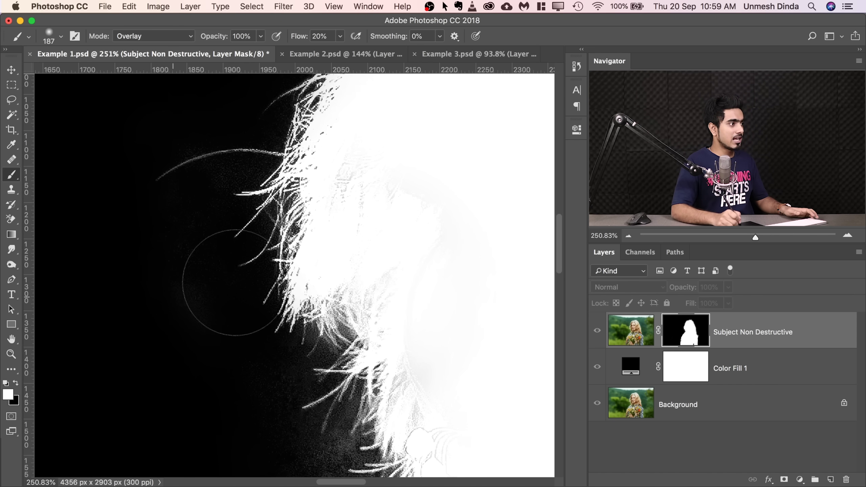
mouse_move(228, 221)
mouse_down()
mouse_move(225, 209)
mouse_move(176, 190)
mouse_up()
key(super+z)
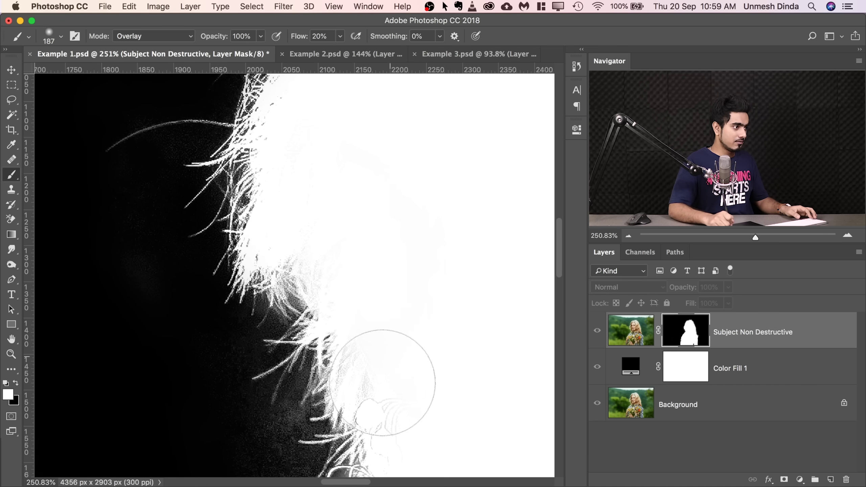
Step: Paint white in Overlay mode over the gray areas inside the silhouette, from the lower hair down along the arm to the lower body
mouse_move(409, 421)
mouse_down()
mouse_move(366, 177)
mouse_move(501, 100)
mouse_up()
mouse_move(230, 203)
mouse_down()
mouse_move(211, 303)
mouse_move(284, 100)
mouse_up()
drag(218, 299, 209, 483)
drag(264, 145, 232, 430)
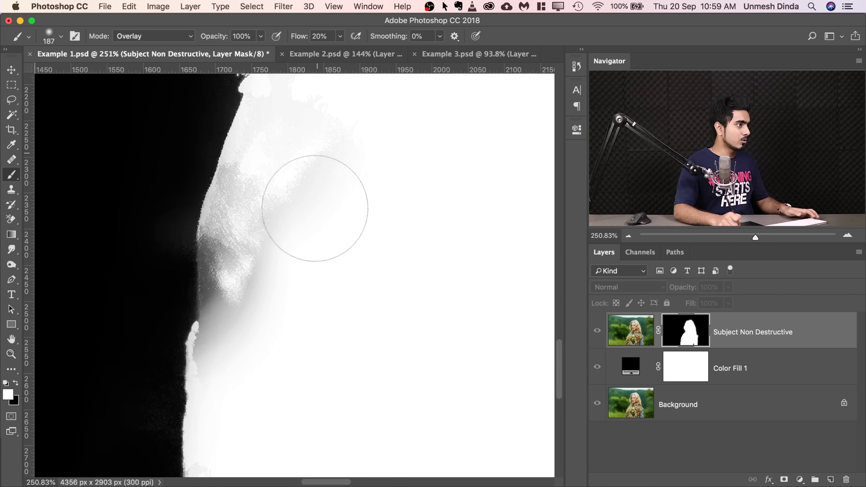
mouse_move(313, 215)
mouse_down()
mouse_move(243, 300)
mouse_move(235, 262)
mouse_move(182, 261)
mouse_up()
drag(237, 230, 216, 257)
mouse_move(453, 120)
mouse_down()
mouse_move(389, 222)
mouse_move(237, 194)
mouse_up()
drag(359, 257, 170, 233)
mouse_move(418, 272)
mouse_down()
mouse_move(164, 157)
mouse_move(180, 128)
mouse_up()
mouse_move(272, 324)
mouse_down()
mouse_move(167, 338)
mouse_move(166, 394)
mouse_up()
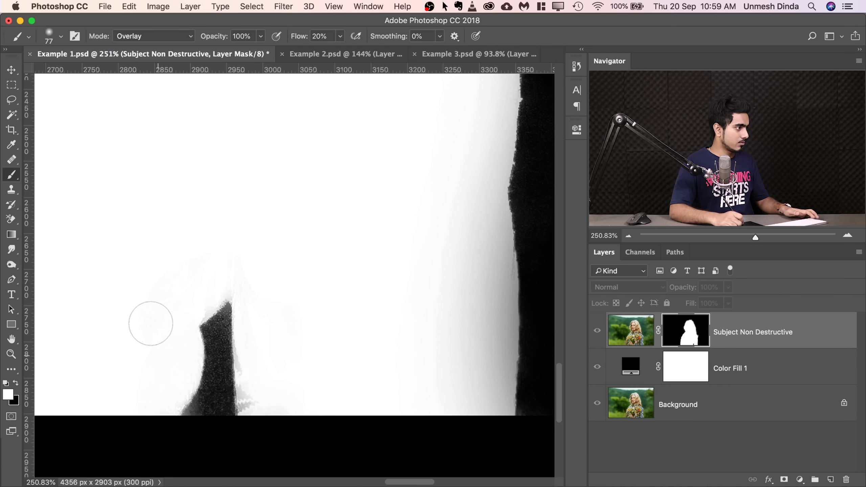
Step: Paint white along the gray inner edge of the sleeve at the mask's lower right, and check the whole mask
drag(452, 273, 493, 273)
drag(483, 225, 479, 437)
key(super+0)
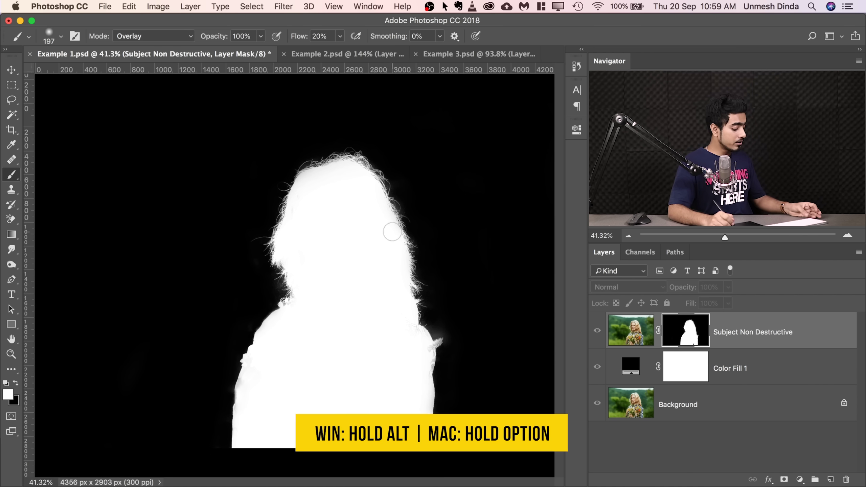
alt+click(680, 339)
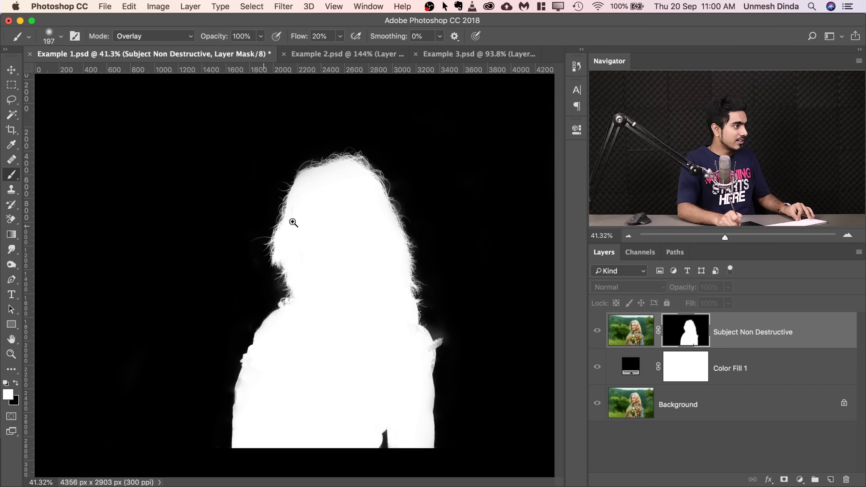
Step: Soften the hair edges of the mask with the Blur tool at 50% strength and return the canvas to the full image
mouse_move(289, 210)
mouse_down()
mouse_move(353, 207)
mouse_move(392, 232)
mouse_up()
drag(507, 252, 396, 236)
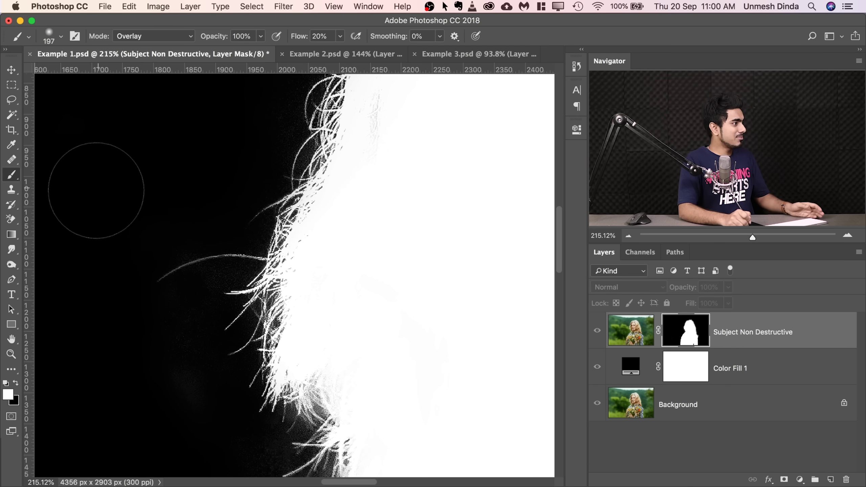
click(14, 250)
click(39, 250)
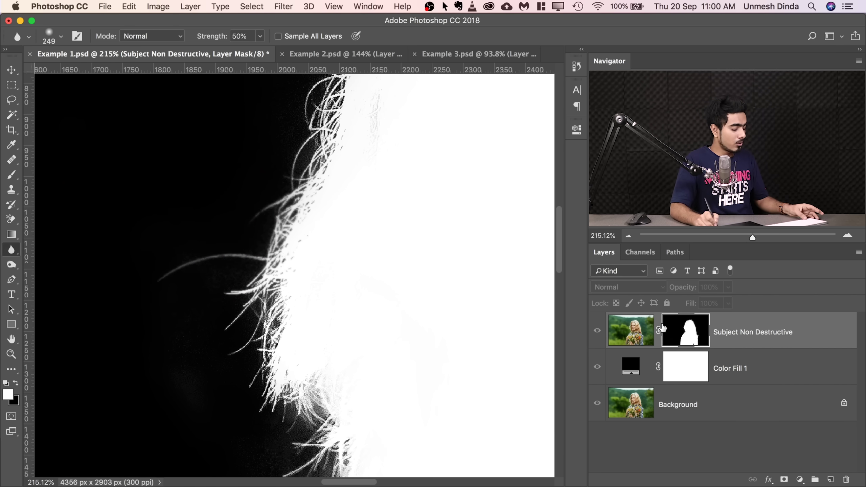
alt+click(675, 335)
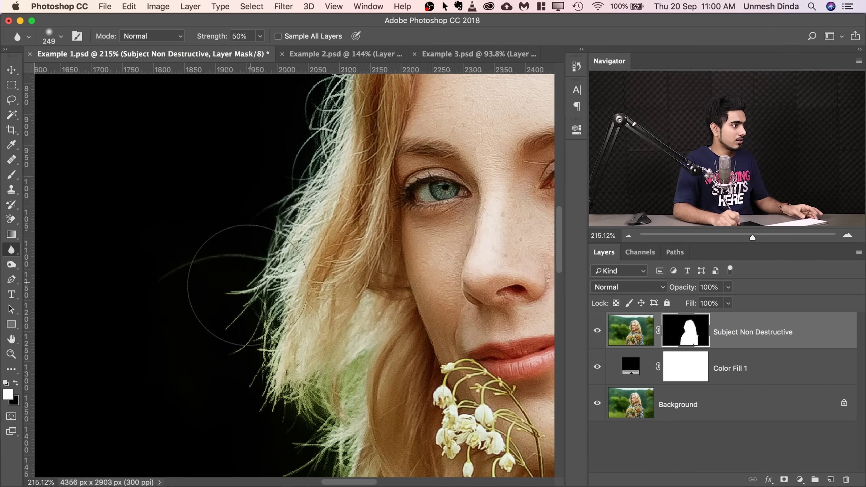
drag(252, 256, 242, 170)
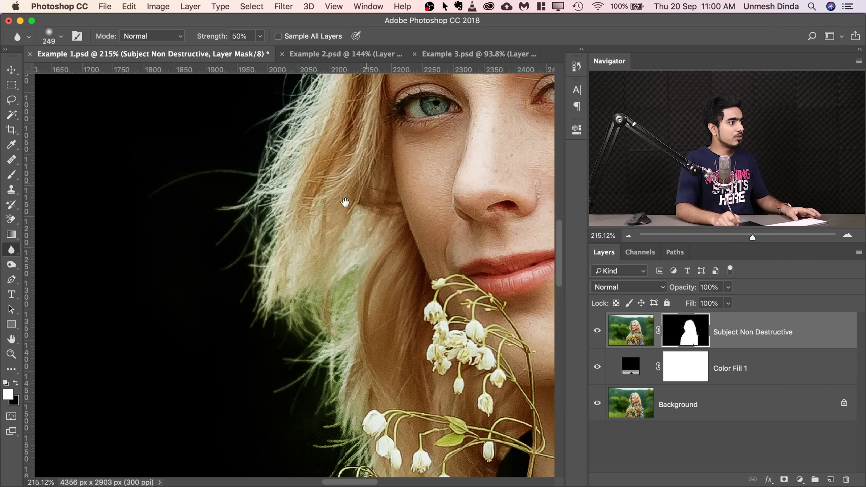
drag(315, 227, 178, 308)
mouse_move(320, 249)
mouse_down()
mouse_move(209, 255)
mouse_move(234, 253)
mouse_up()
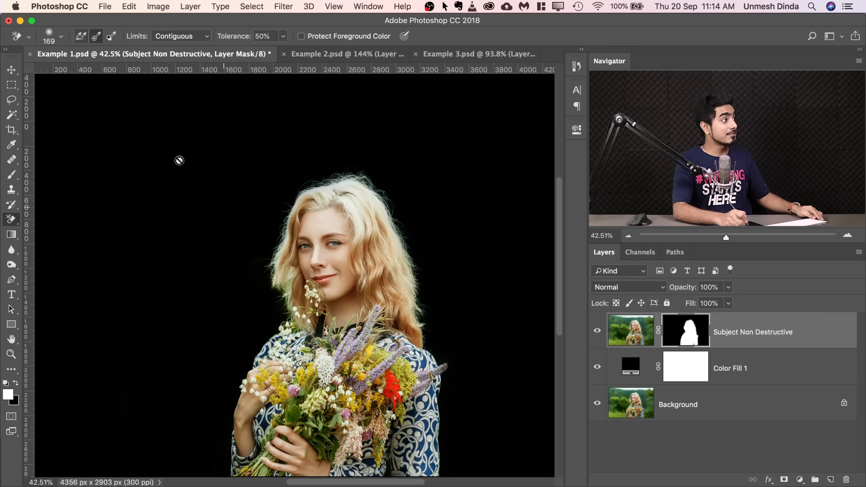
click(81, 36)
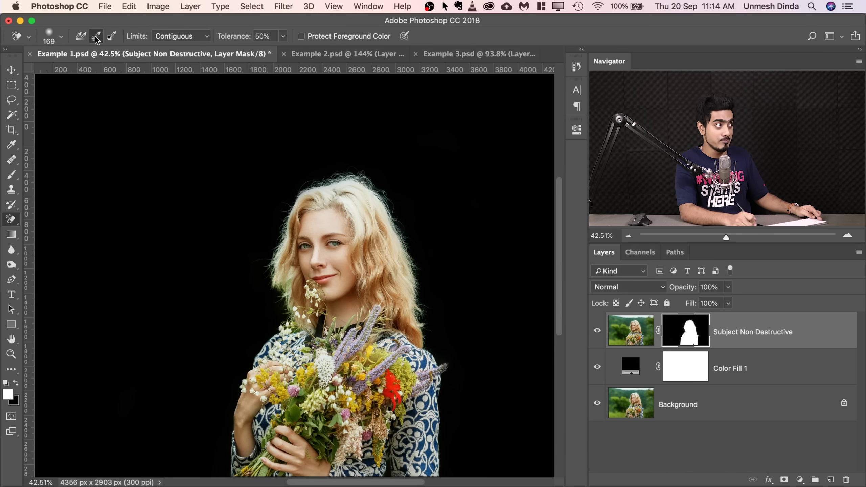
click(97, 38)
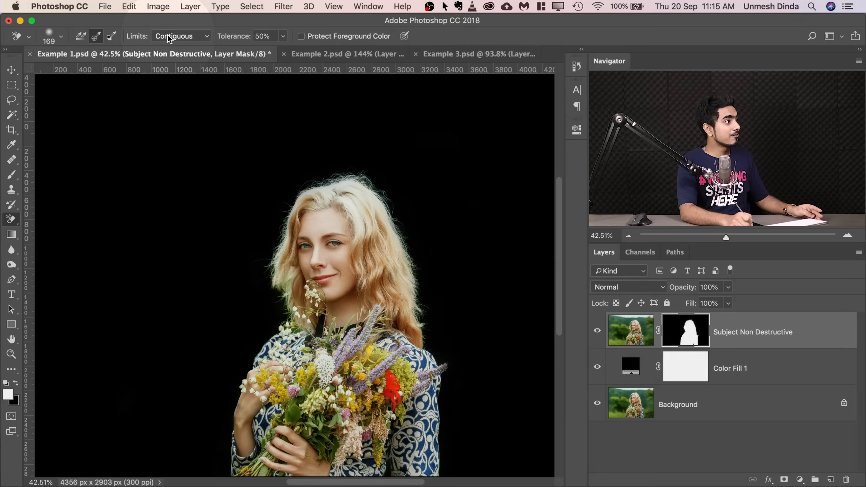
click(174, 36)
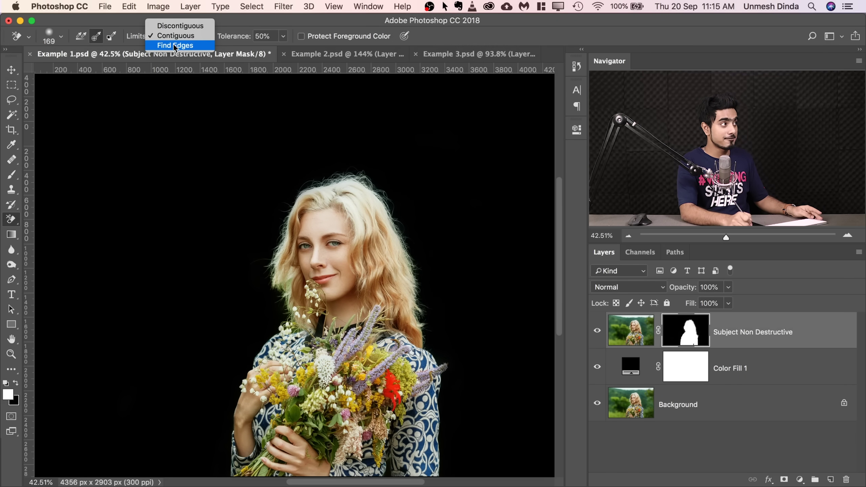
click(173, 36)
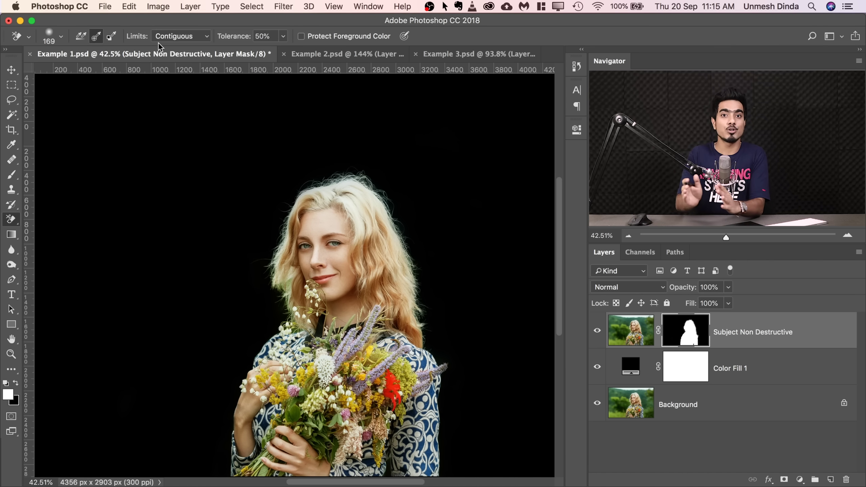
Step: Set the Background Eraser's Limits option to Find Edges
click(184, 36)
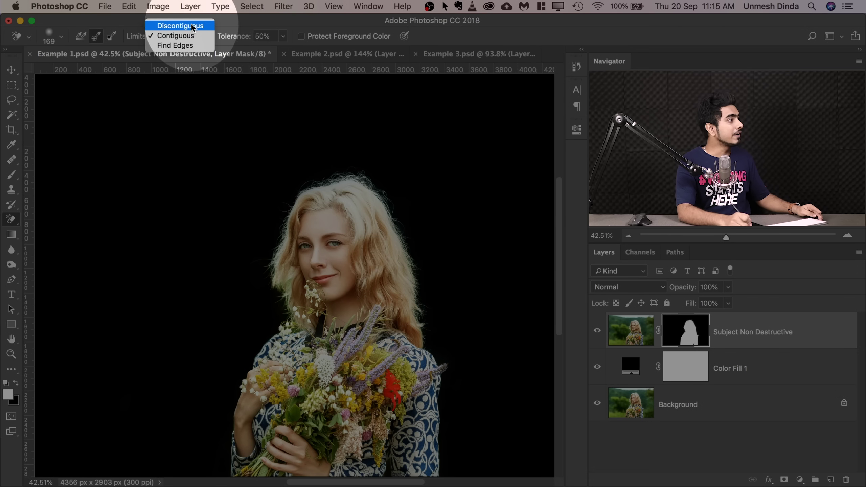
click(184, 45)
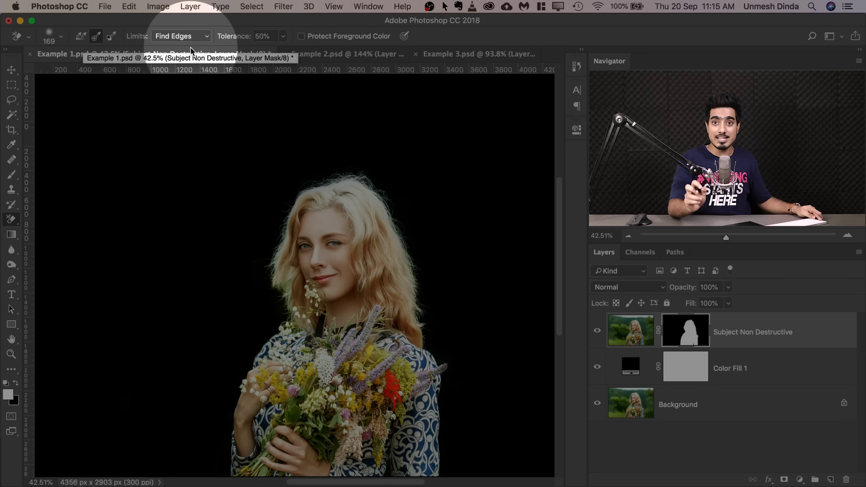